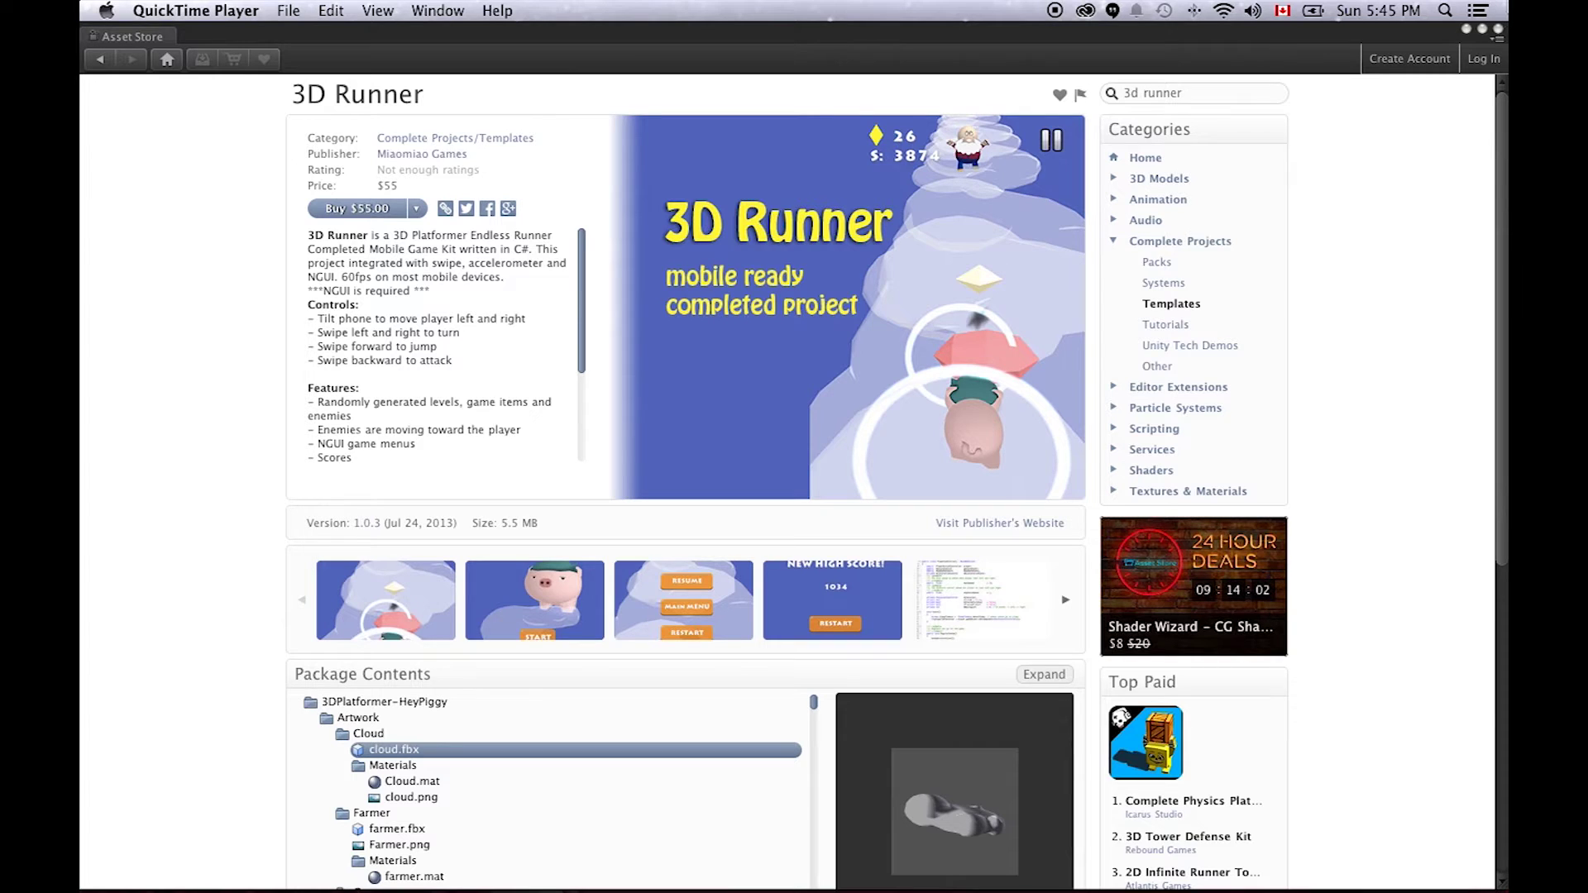
# - Switch from the Asset Store page to the Unity editor with the 3DPlatformer-HeyPiggy project open
pyautogui.click(1499, 37)
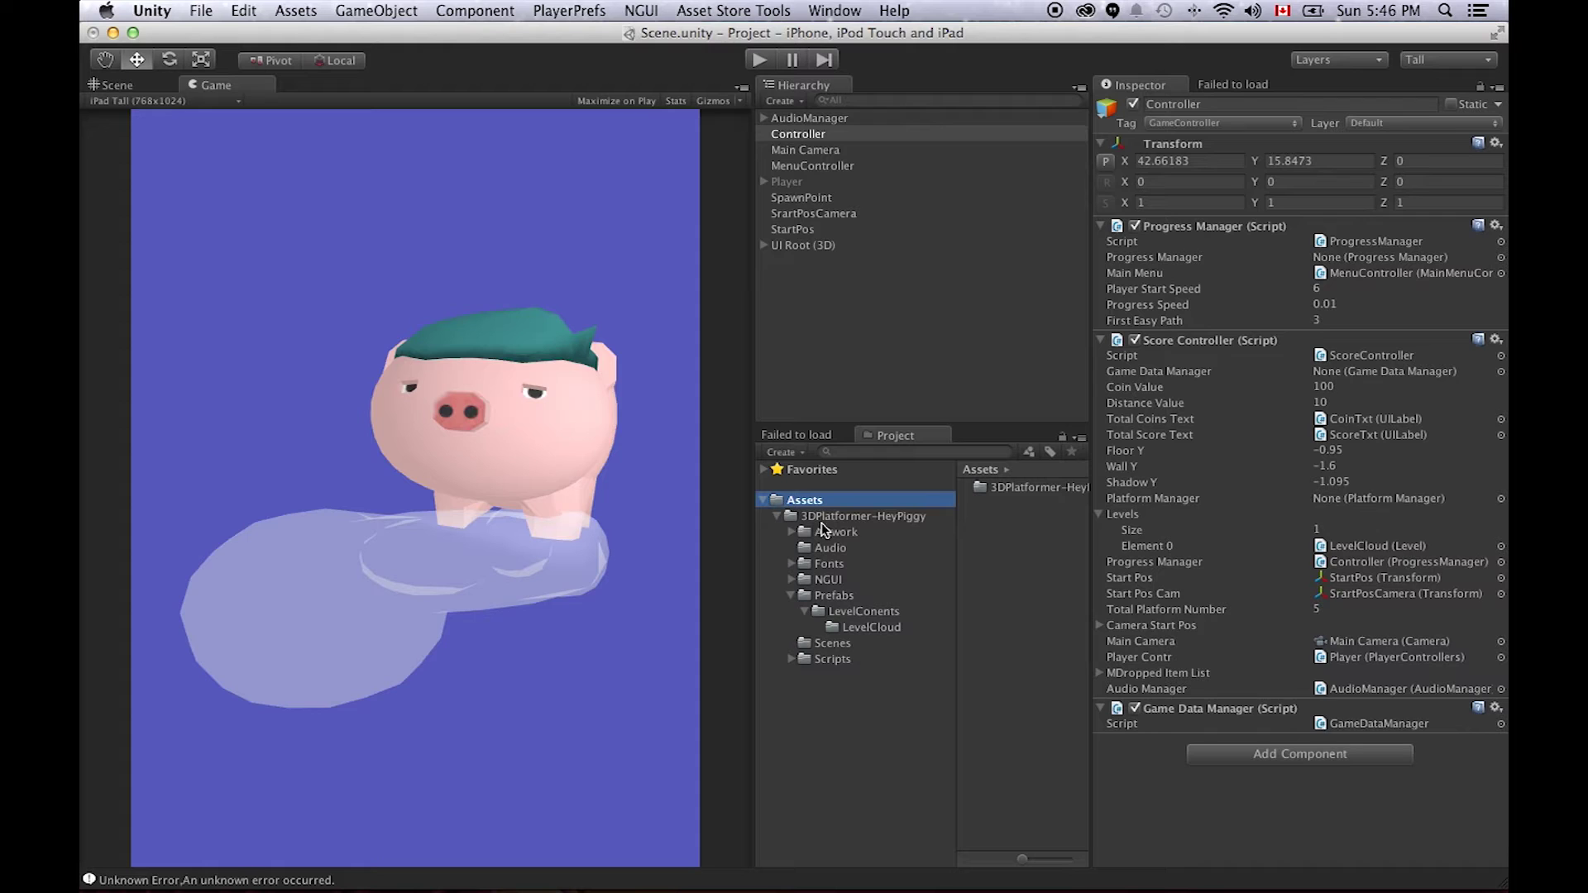
# - Select the Scene asset in the kit's Scenes folder and enter play mode
pyautogui.click(823, 644)
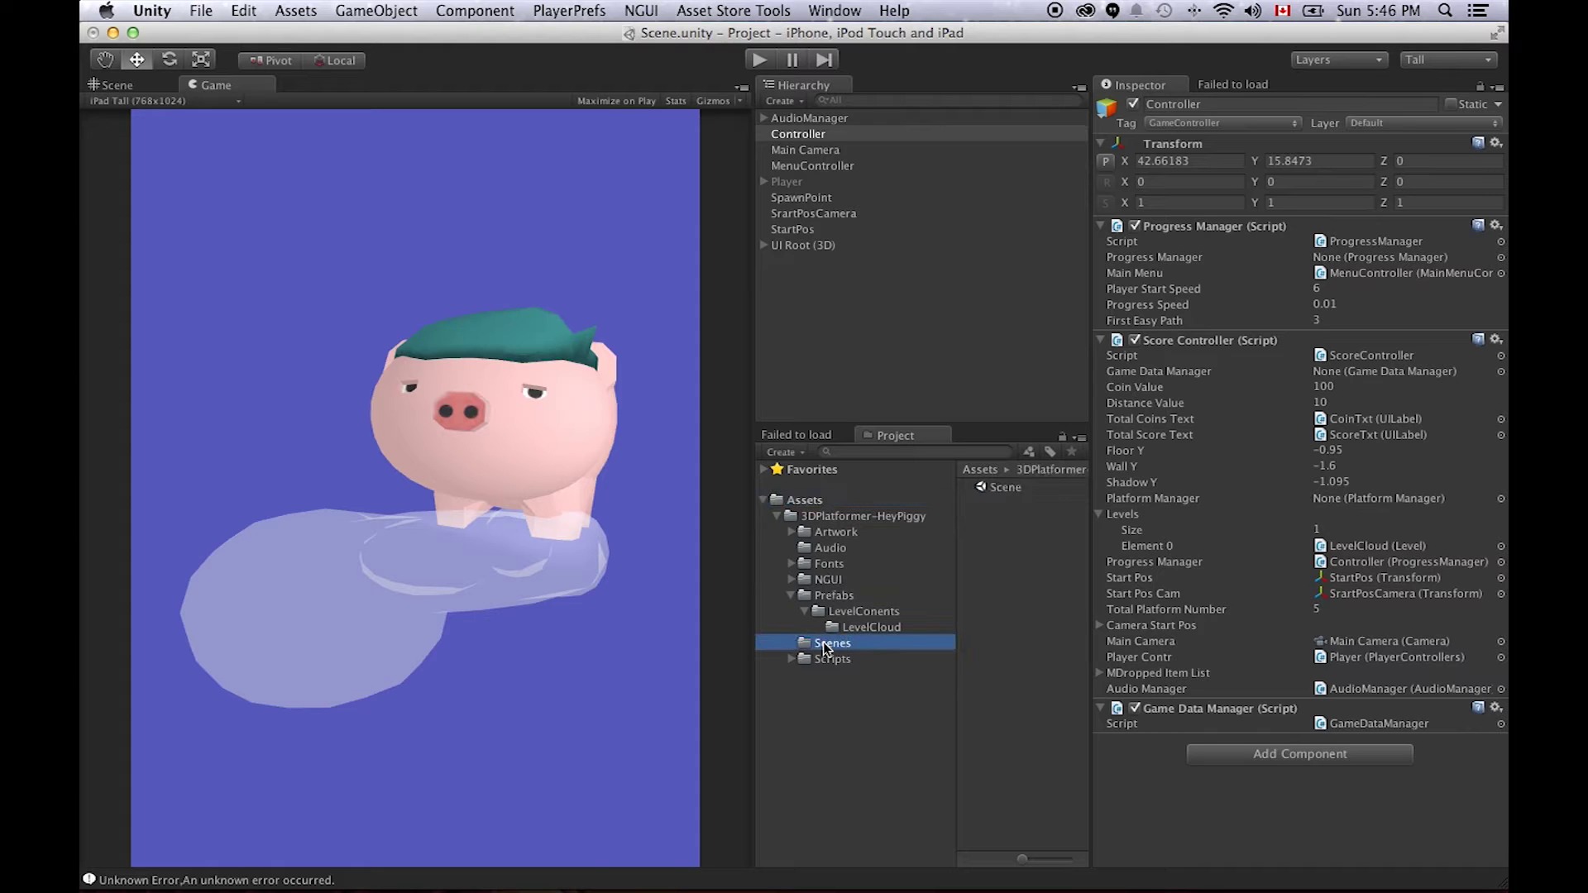
pyautogui.click(1020, 490)
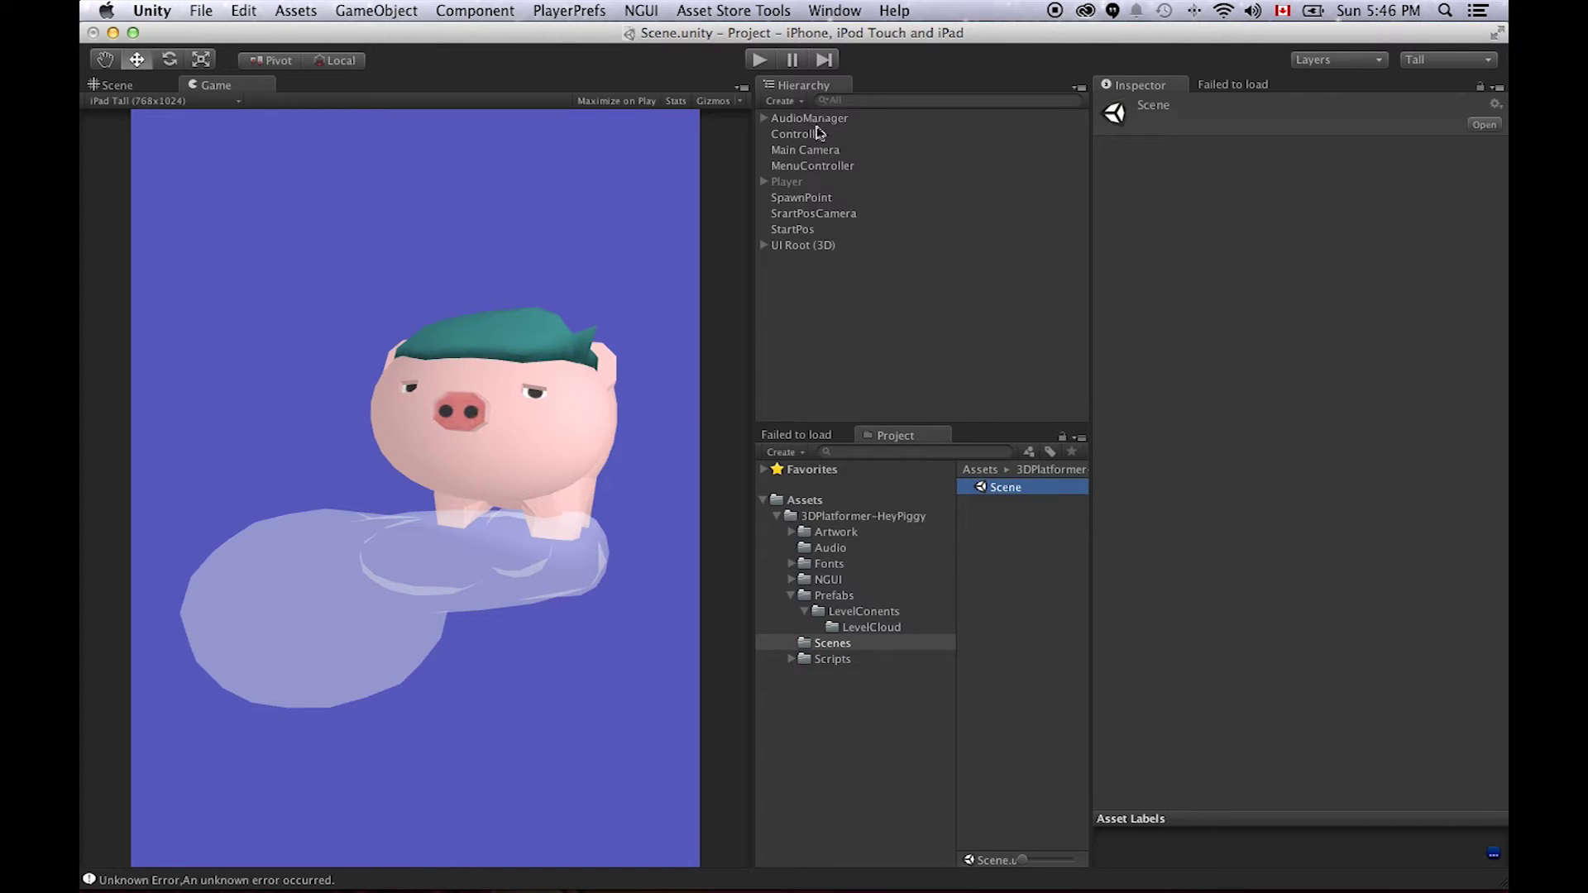
pyautogui.click(758, 59)
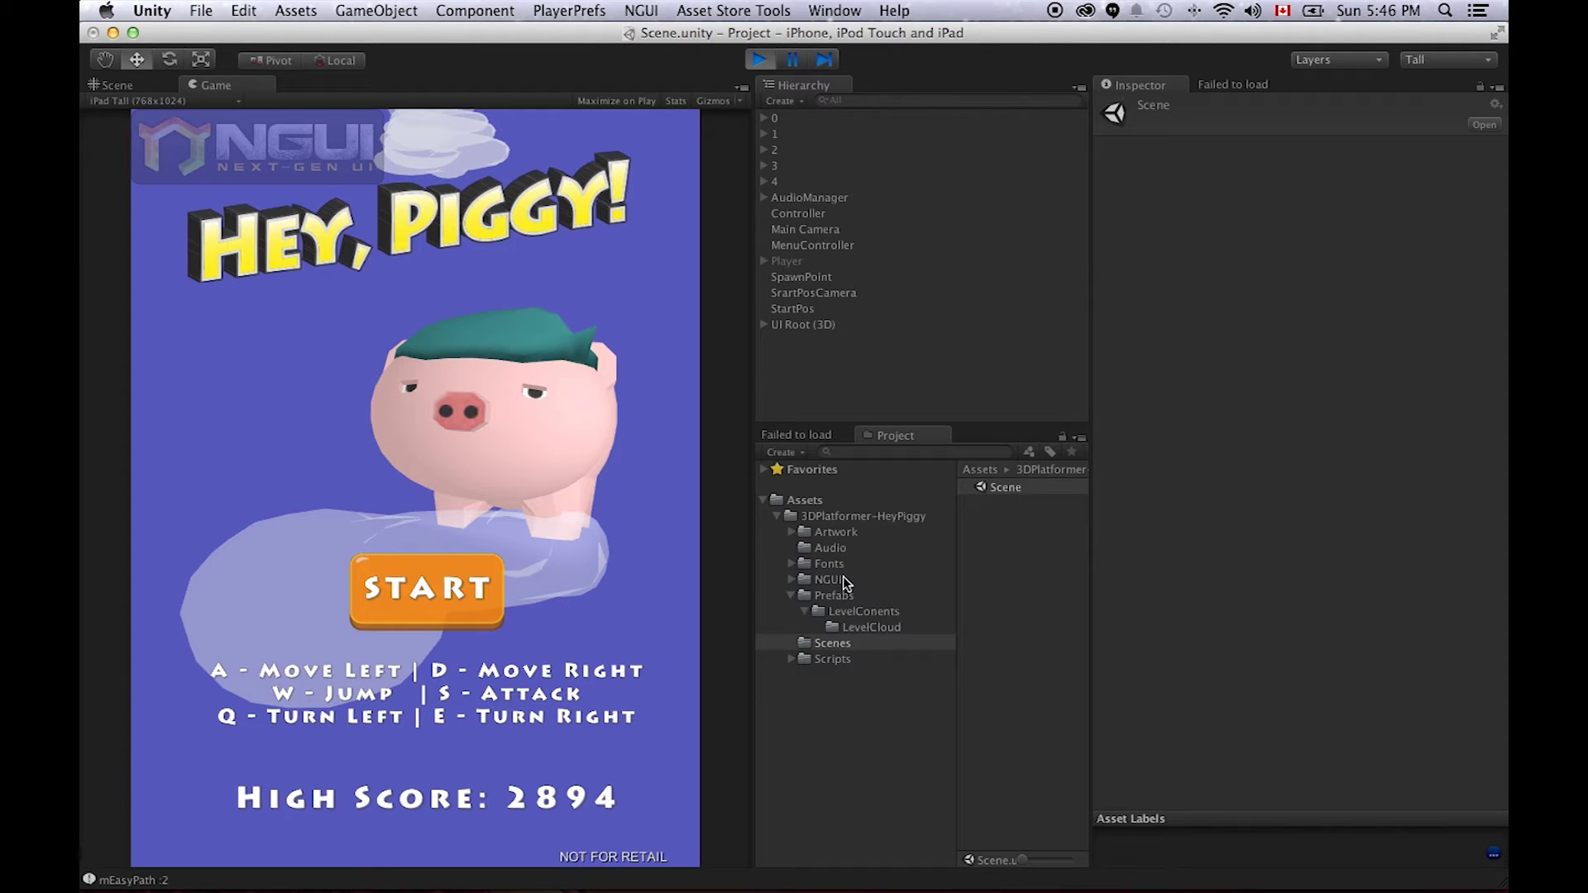
# - Play a run from START to game over with a 2046 high score, then go to MAIN MENU
pyautogui.click(413, 606)
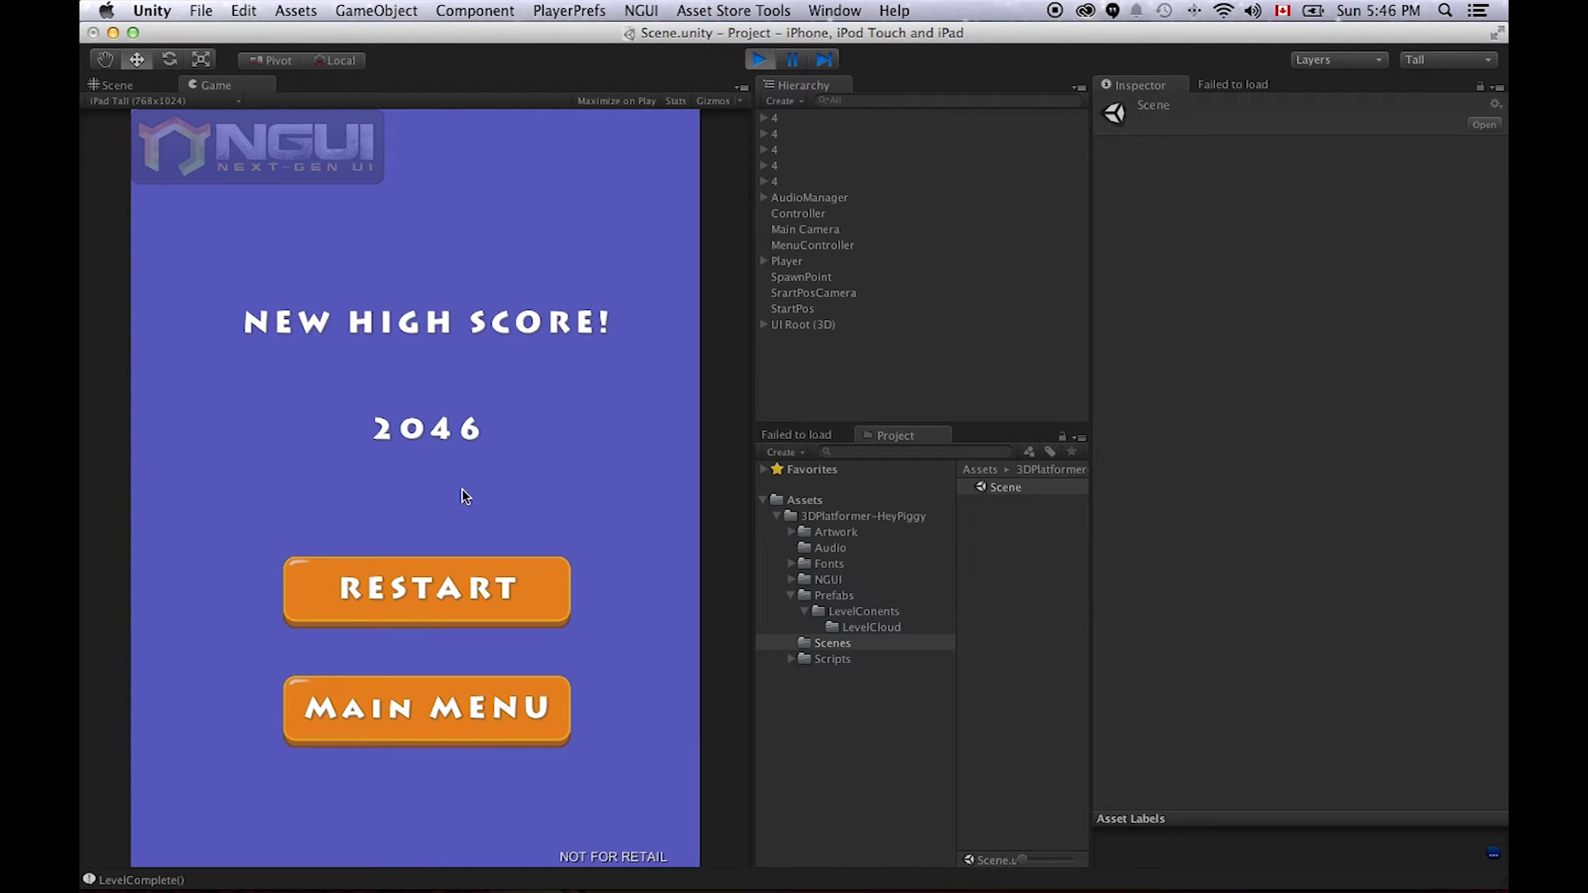
pyautogui.click(432, 696)
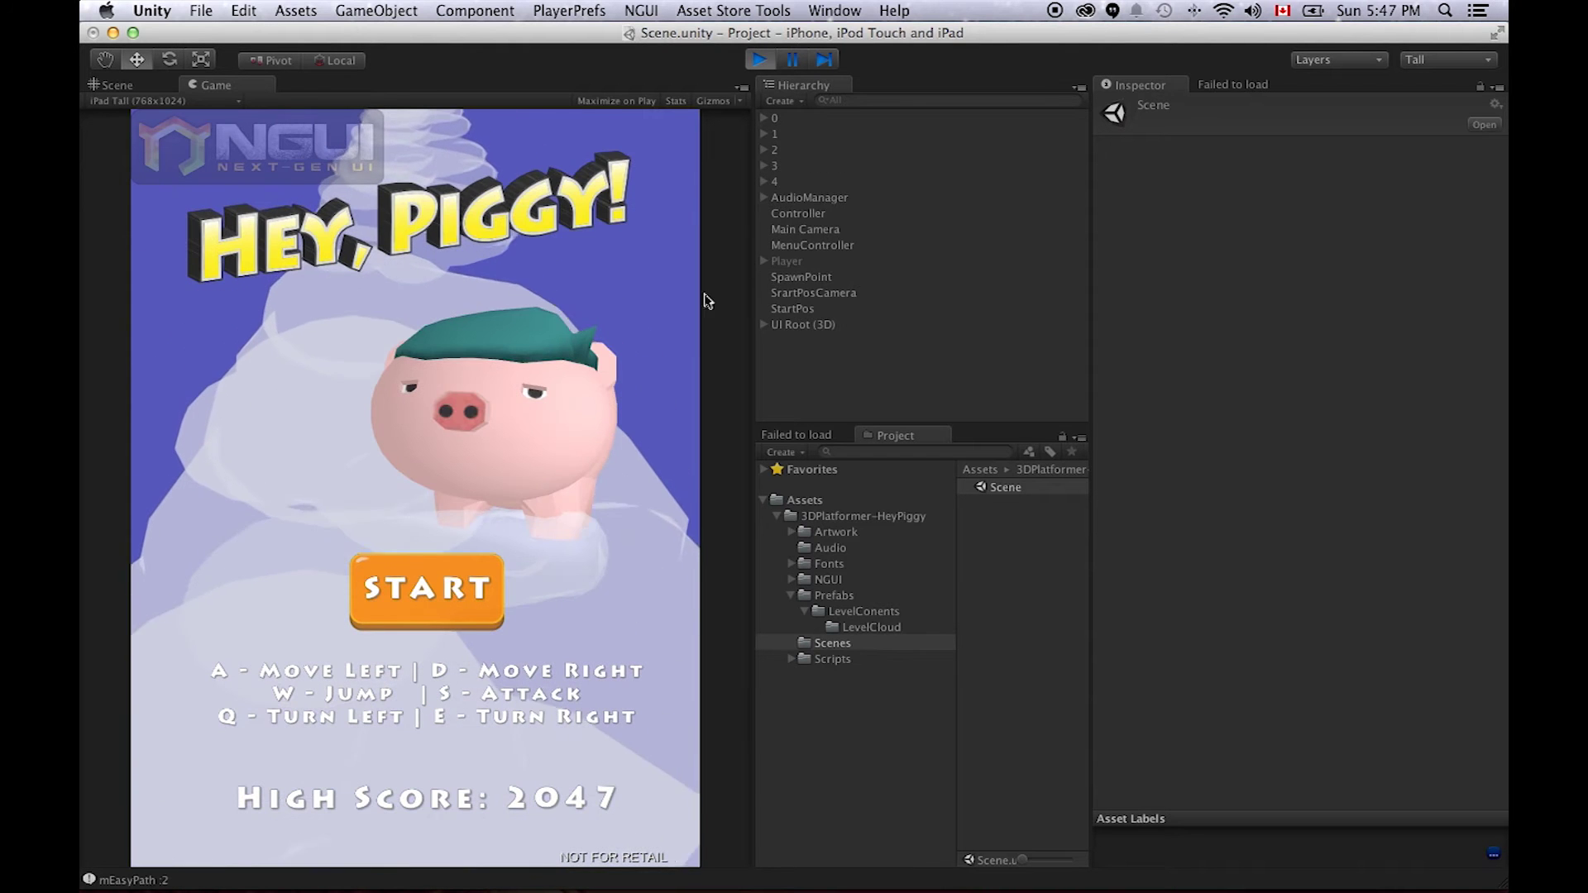
# - Stop play mode and make the Player object active, viewed in the Scene tab
pyautogui.click(764, 66)
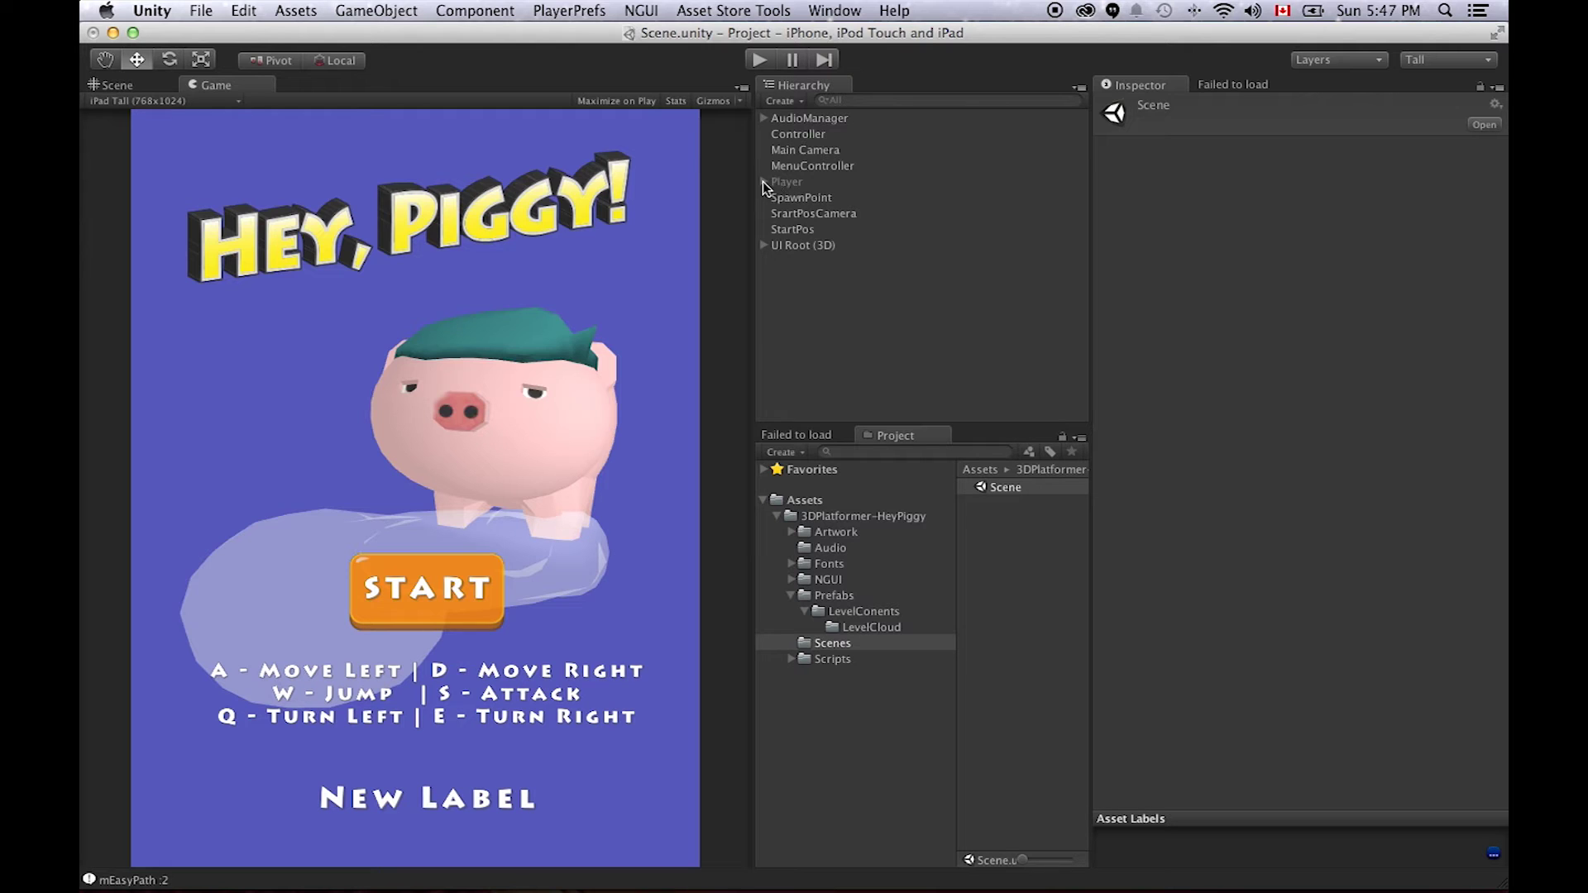
pyautogui.click(815, 183)
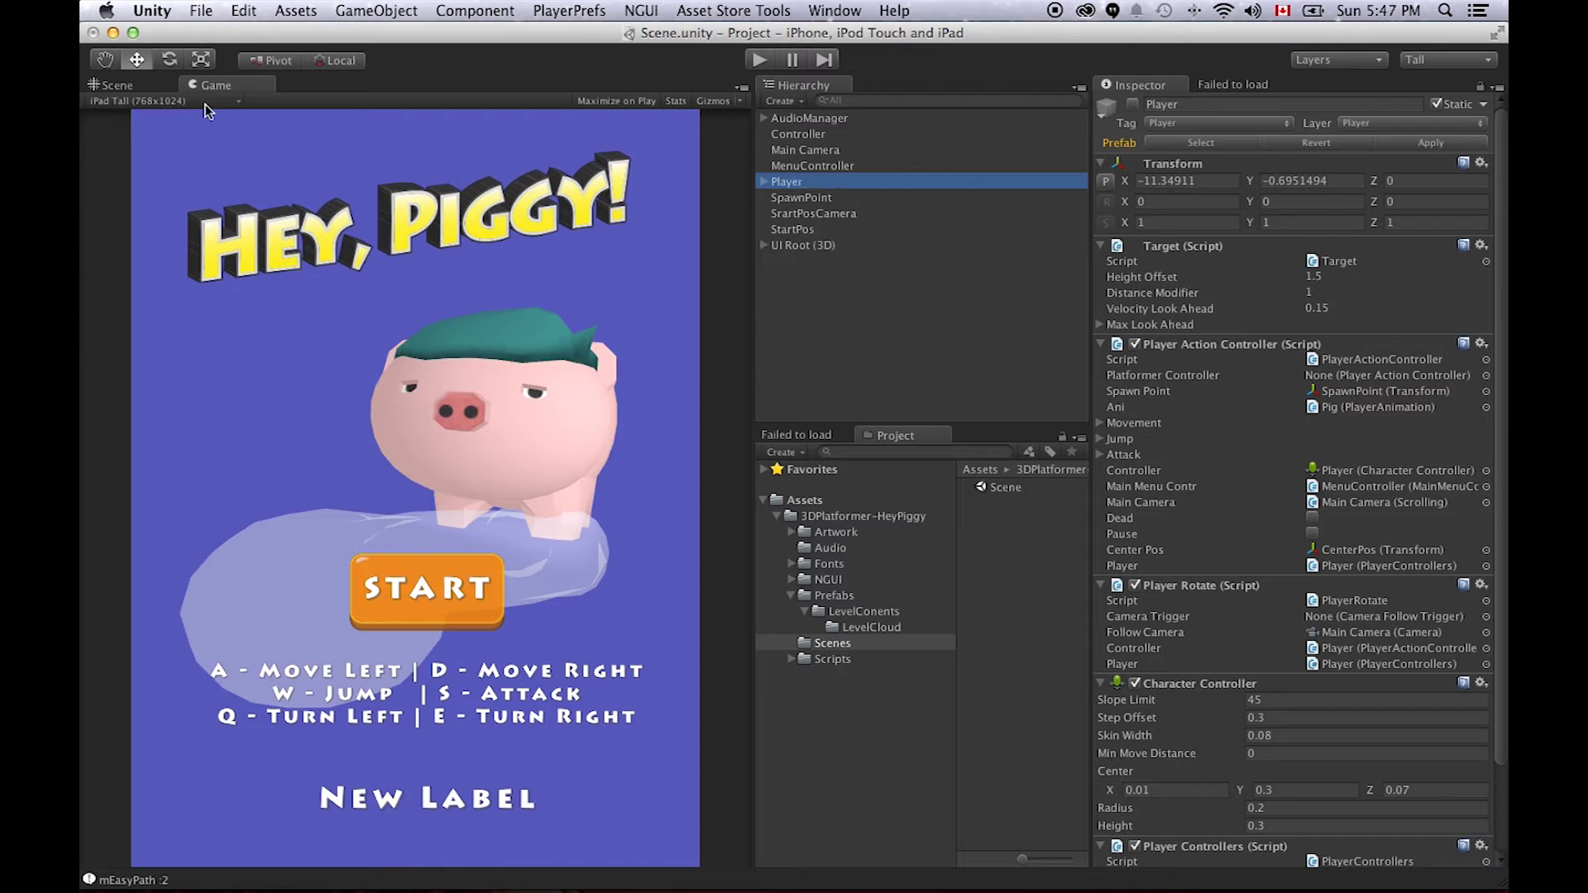
pyautogui.click(143, 87)
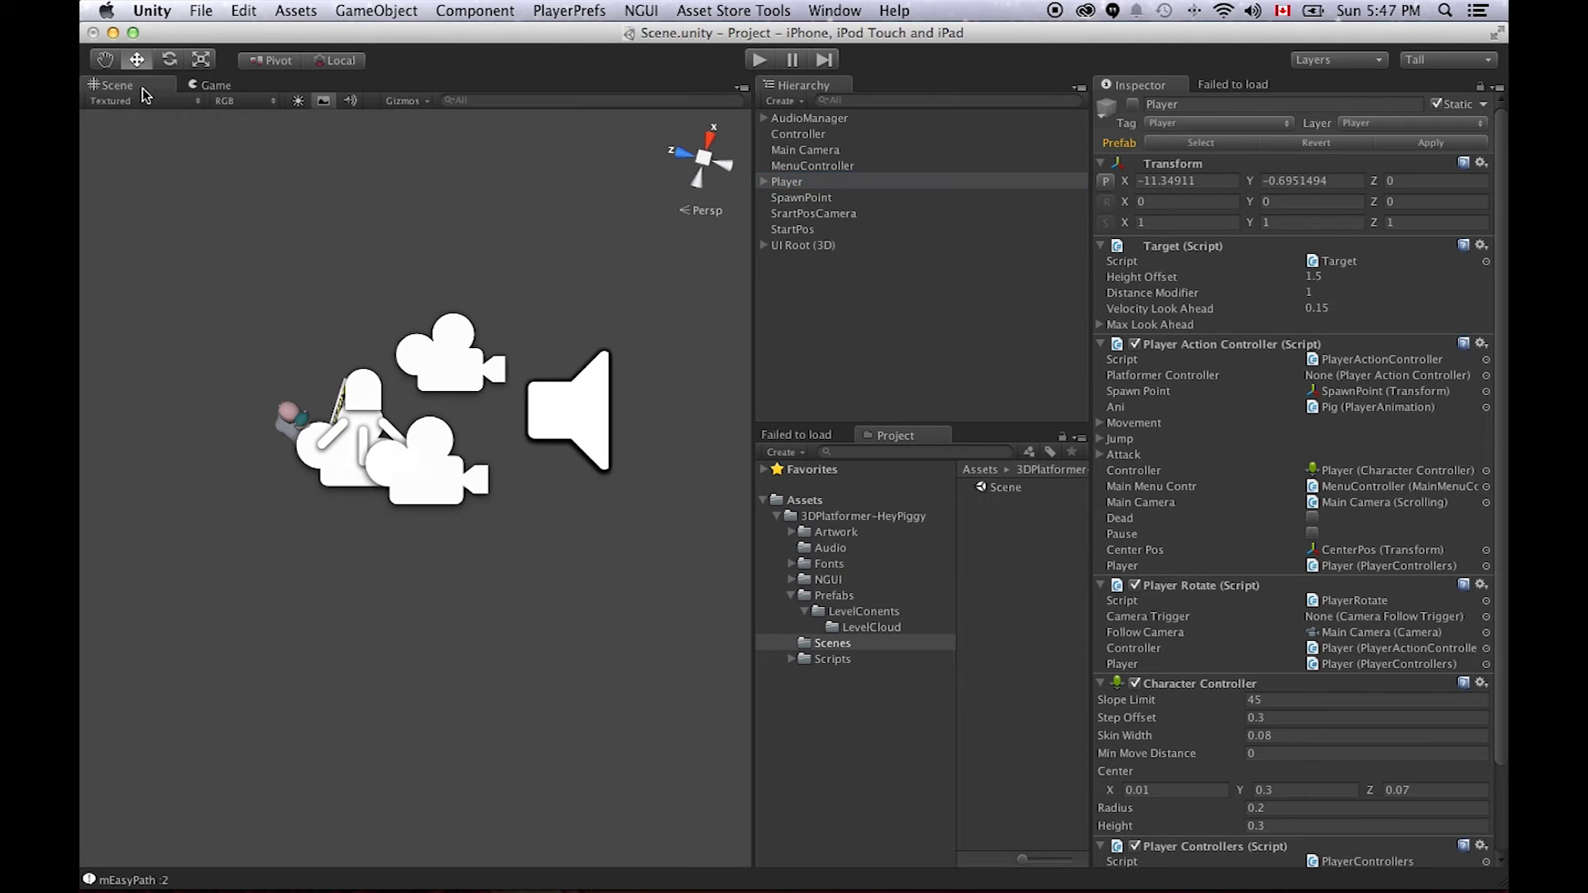
pyautogui.click(1134, 104)
# - Frame and orbit the Player, then expand its CenterPos, Pig, PowerUp and Sun children
pyautogui.press('f')
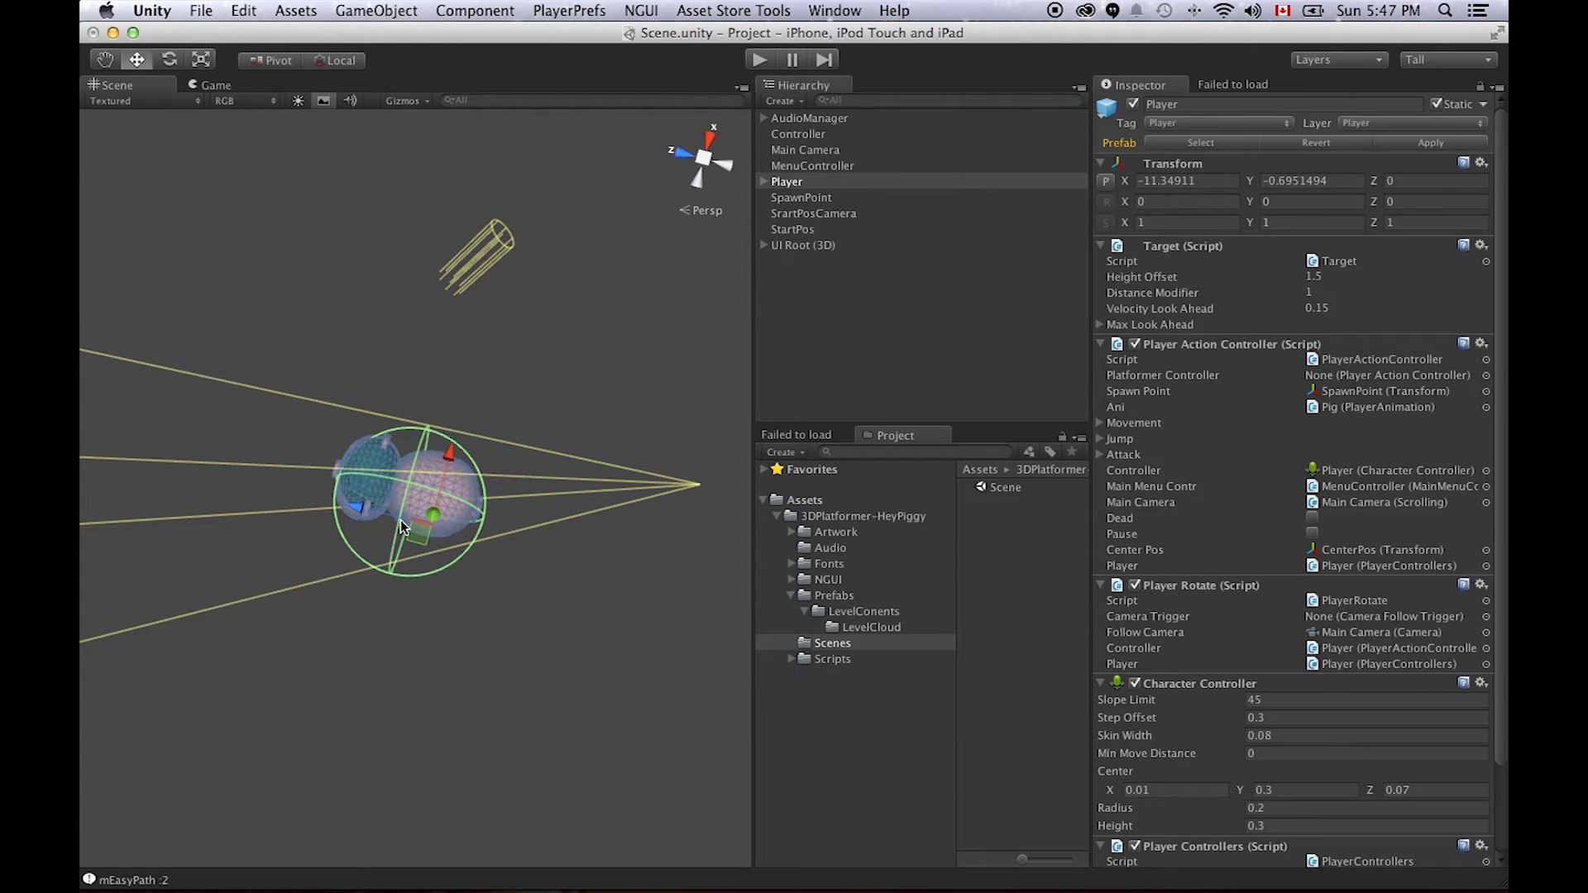
pyautogui.keyDown('alt'); pyautogui.moveTo(497, 589); pyautogui.dragTo(1175, 153); pyautogui.keyUp('alt')
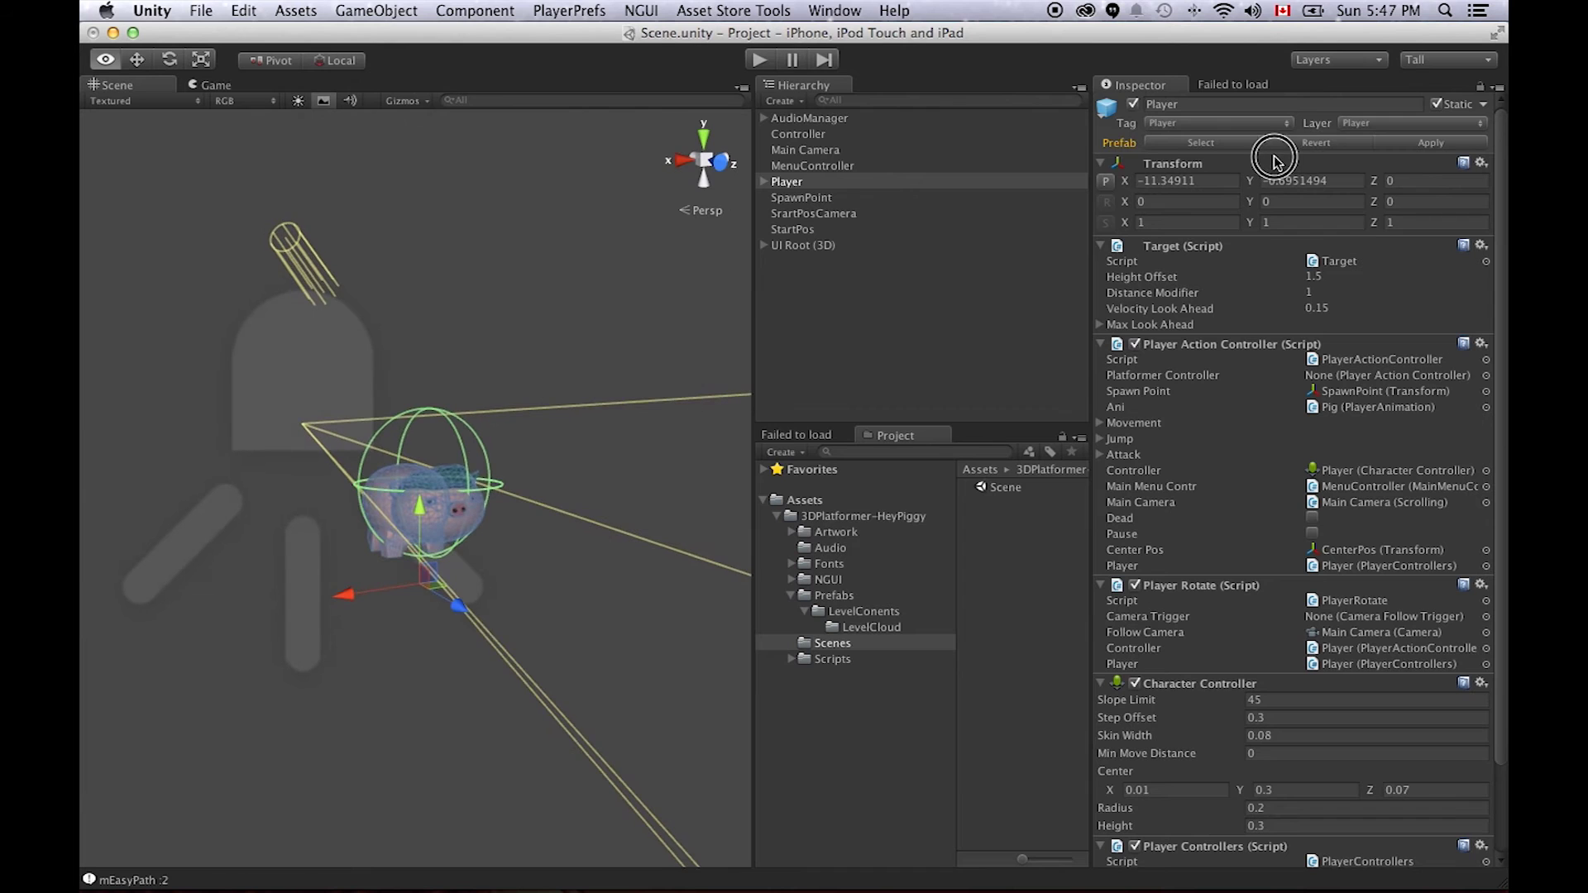
pyautogui.click(762, 182)
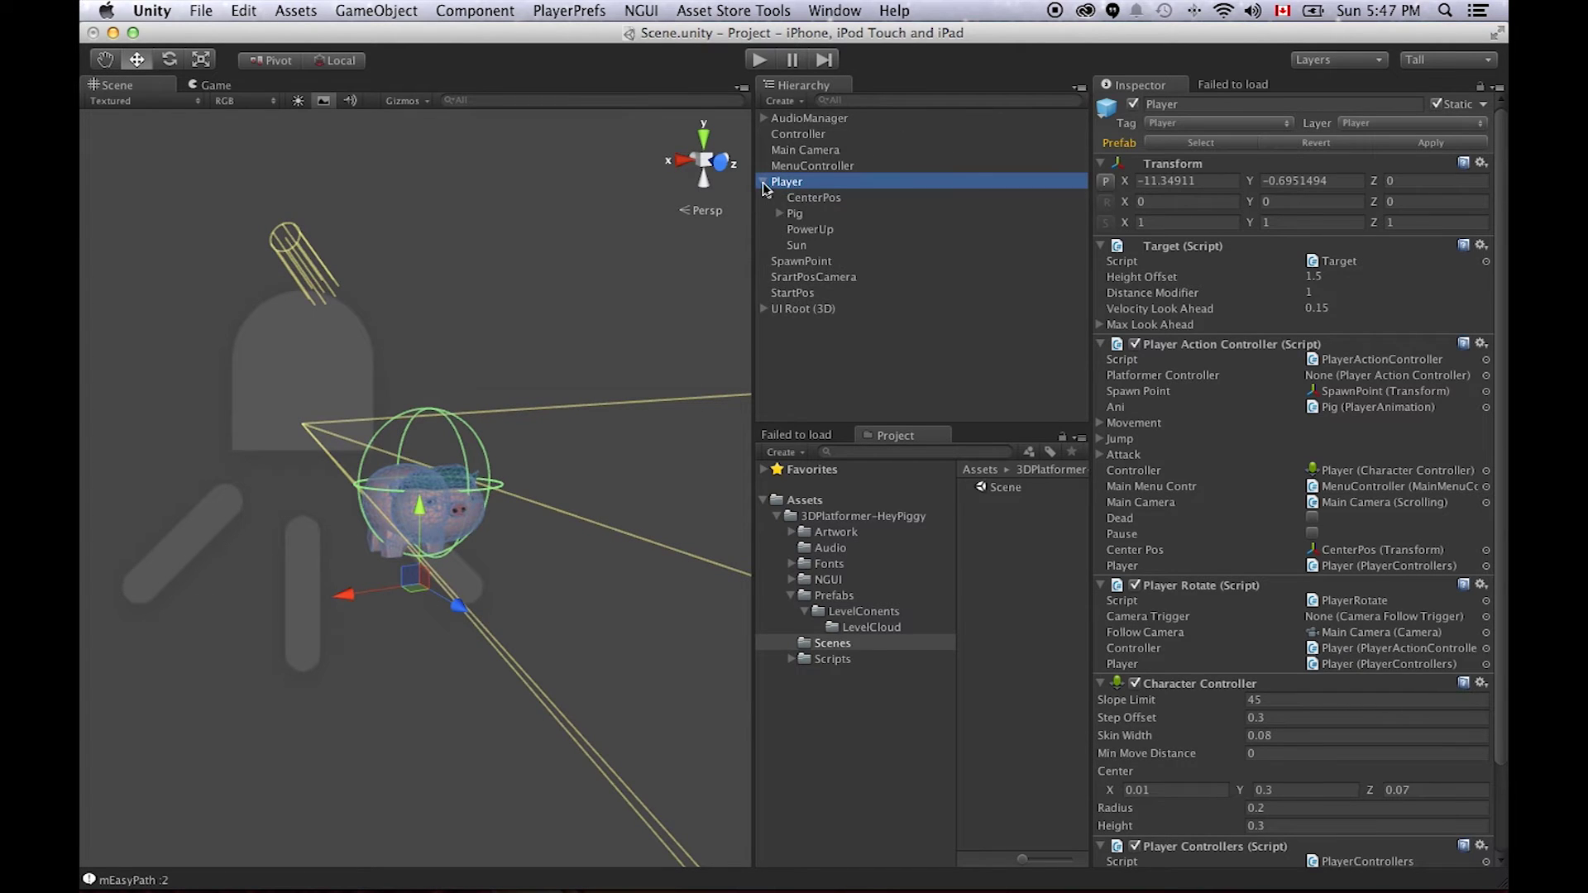
# - Inspect the Pig's animation components while orbiting around it, then set Player inactive again
pyautogui.click(828, 215)
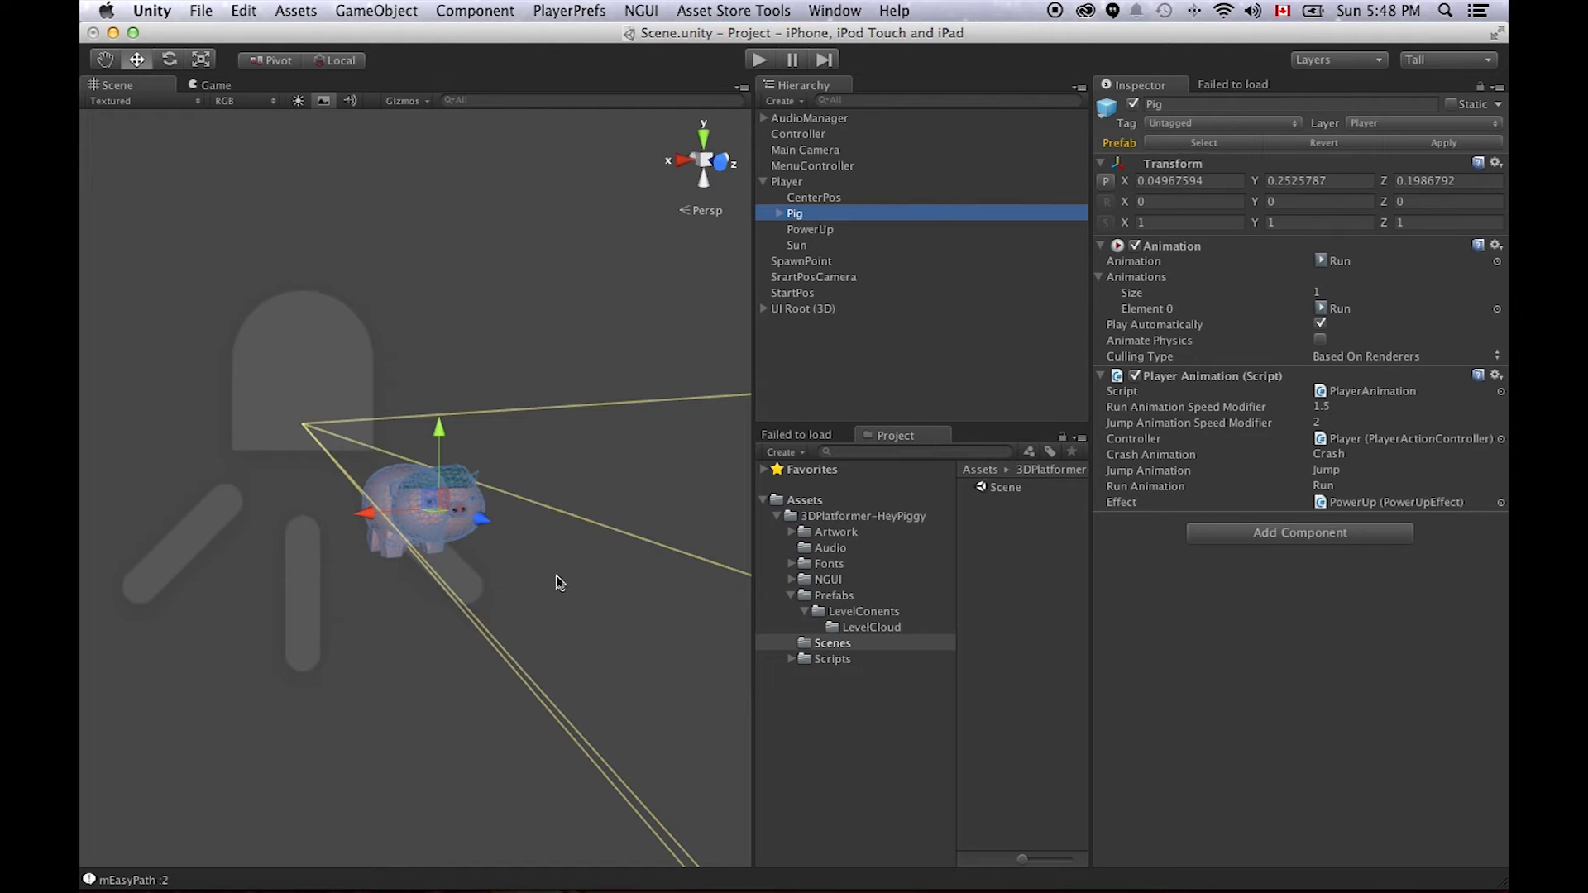
pyautogui.keyDown('alt'); pyautogui.moveTo(542, 557); pyautogui.dragTo(571, 603); pyautogui.keyUp('alt')
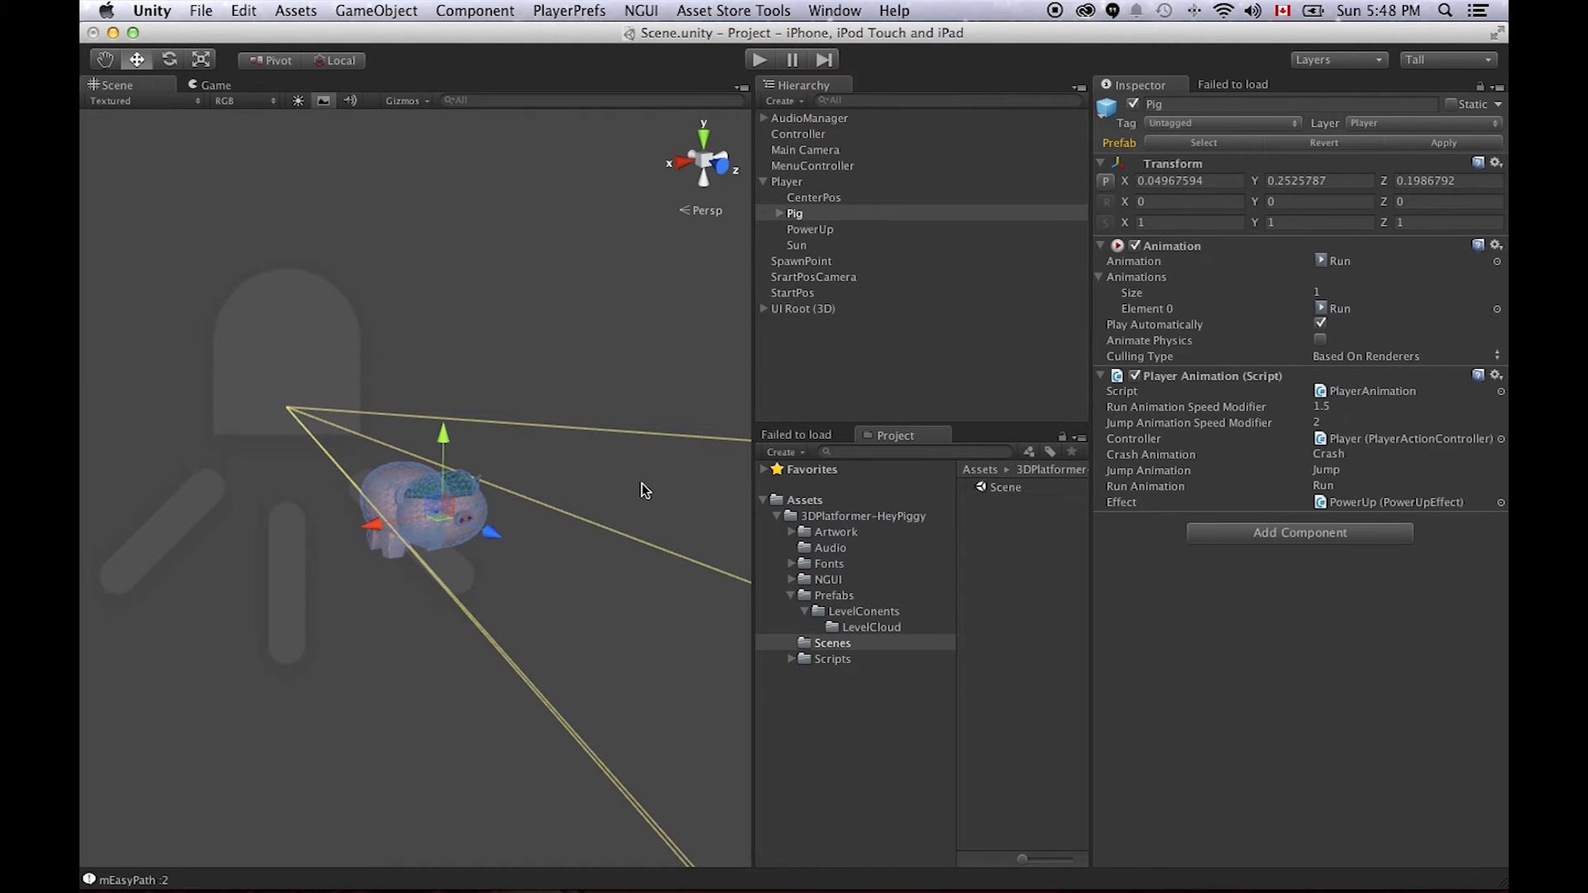
pyautogui.keyDown('alt'); pyautogui.moveTo(643, 491); pyautogui.dragTo(191, 529); pyautogui.keyUp('alt')
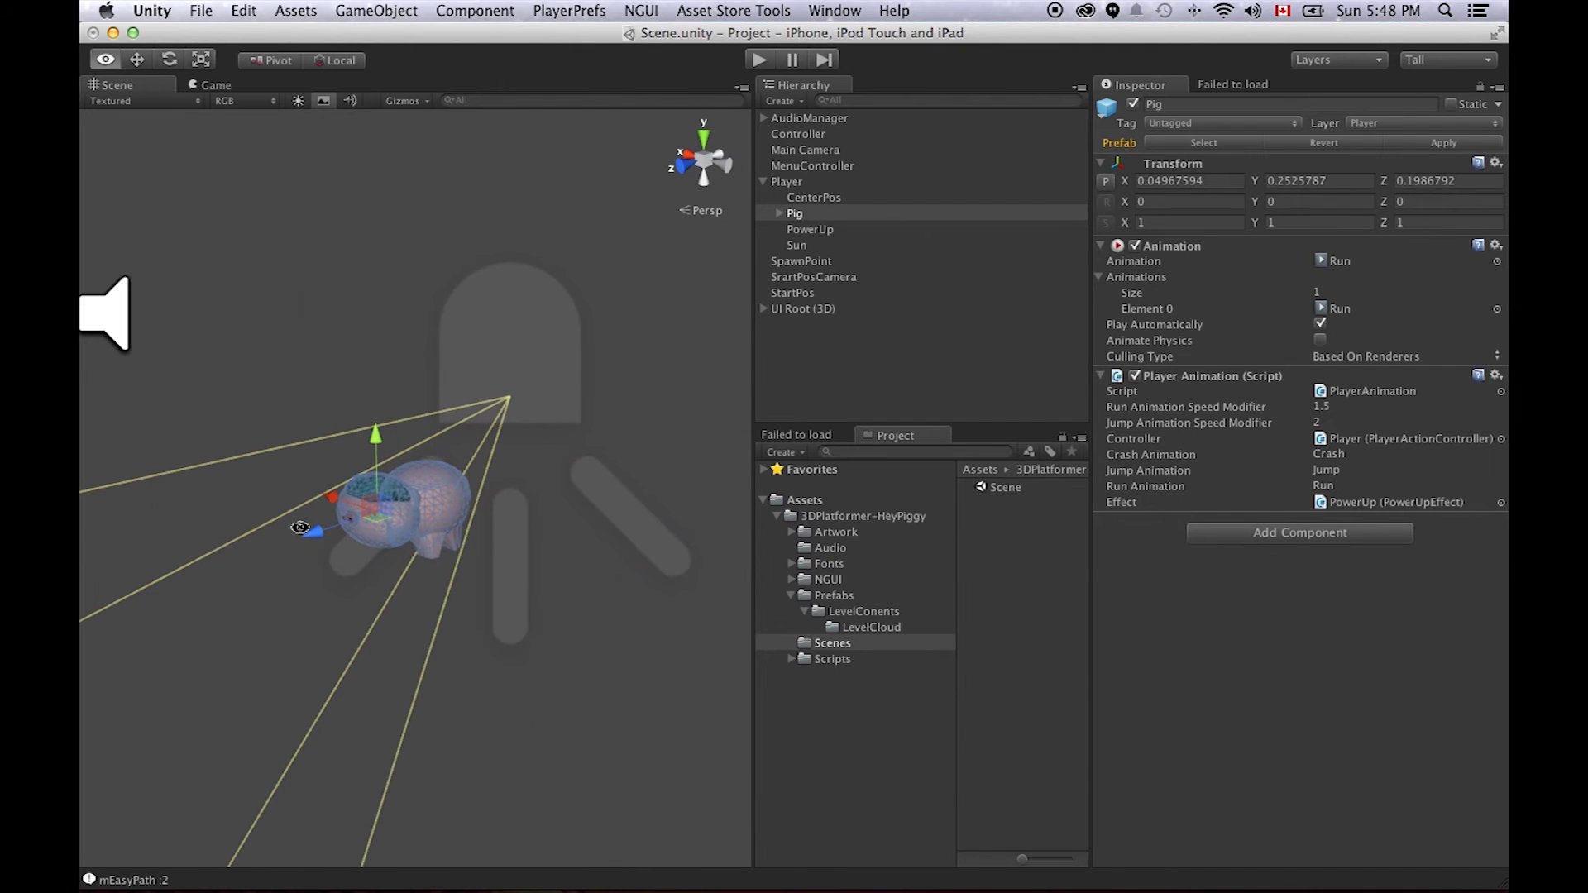
pyautogui.click(869, 181)
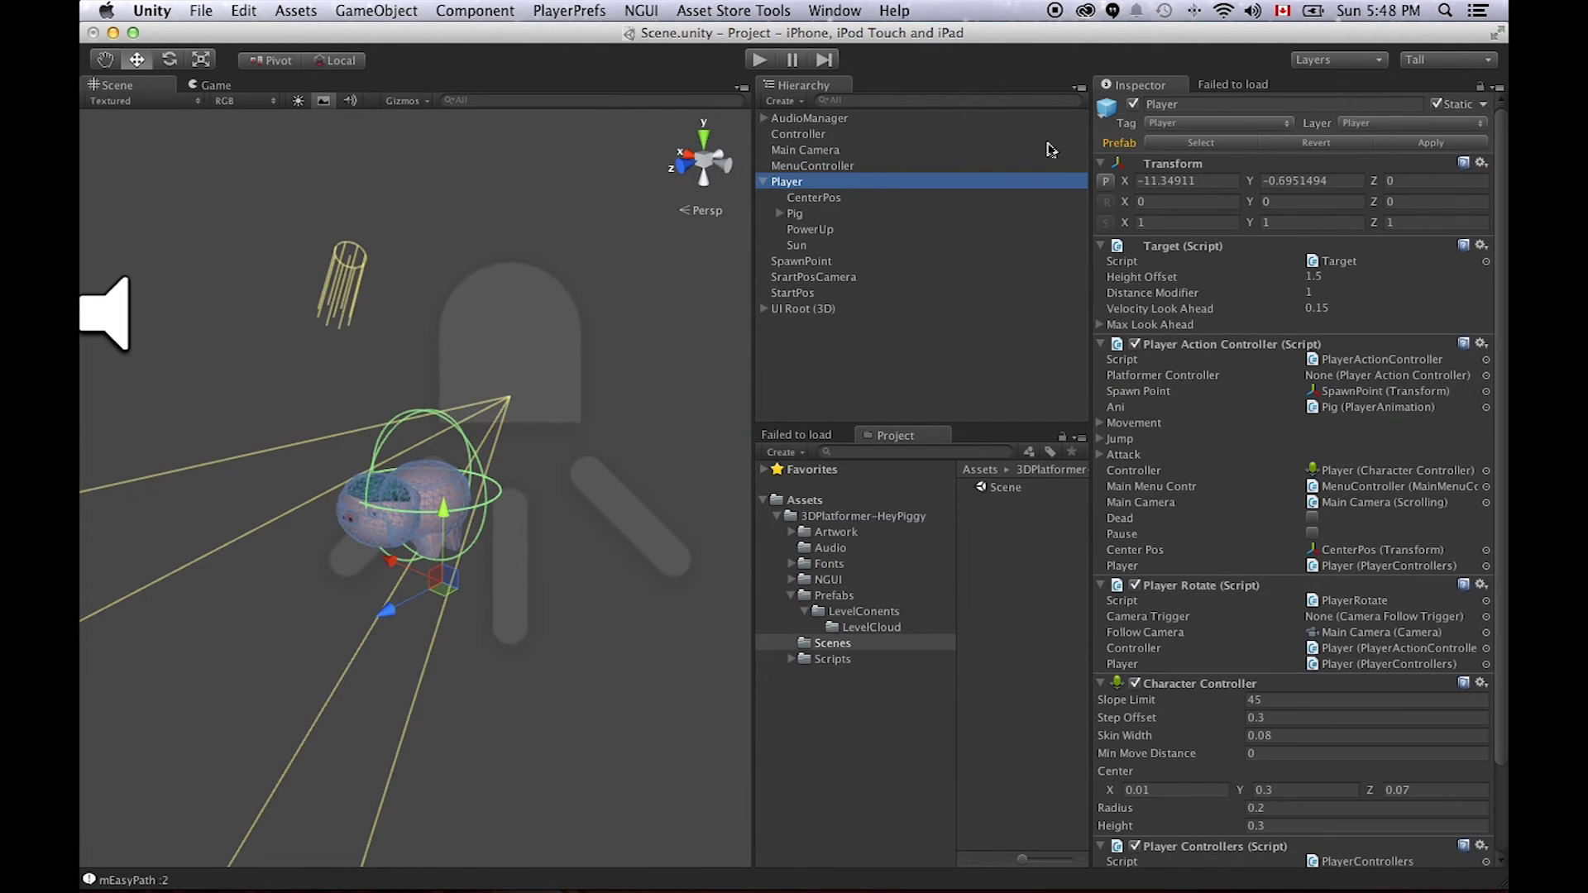
pyautogui.click(1135, 107)
# - Return to the Game view and show AudioManager's coin, jumping, laser and enemy sound assignments
pyautogui.click(211, 86)
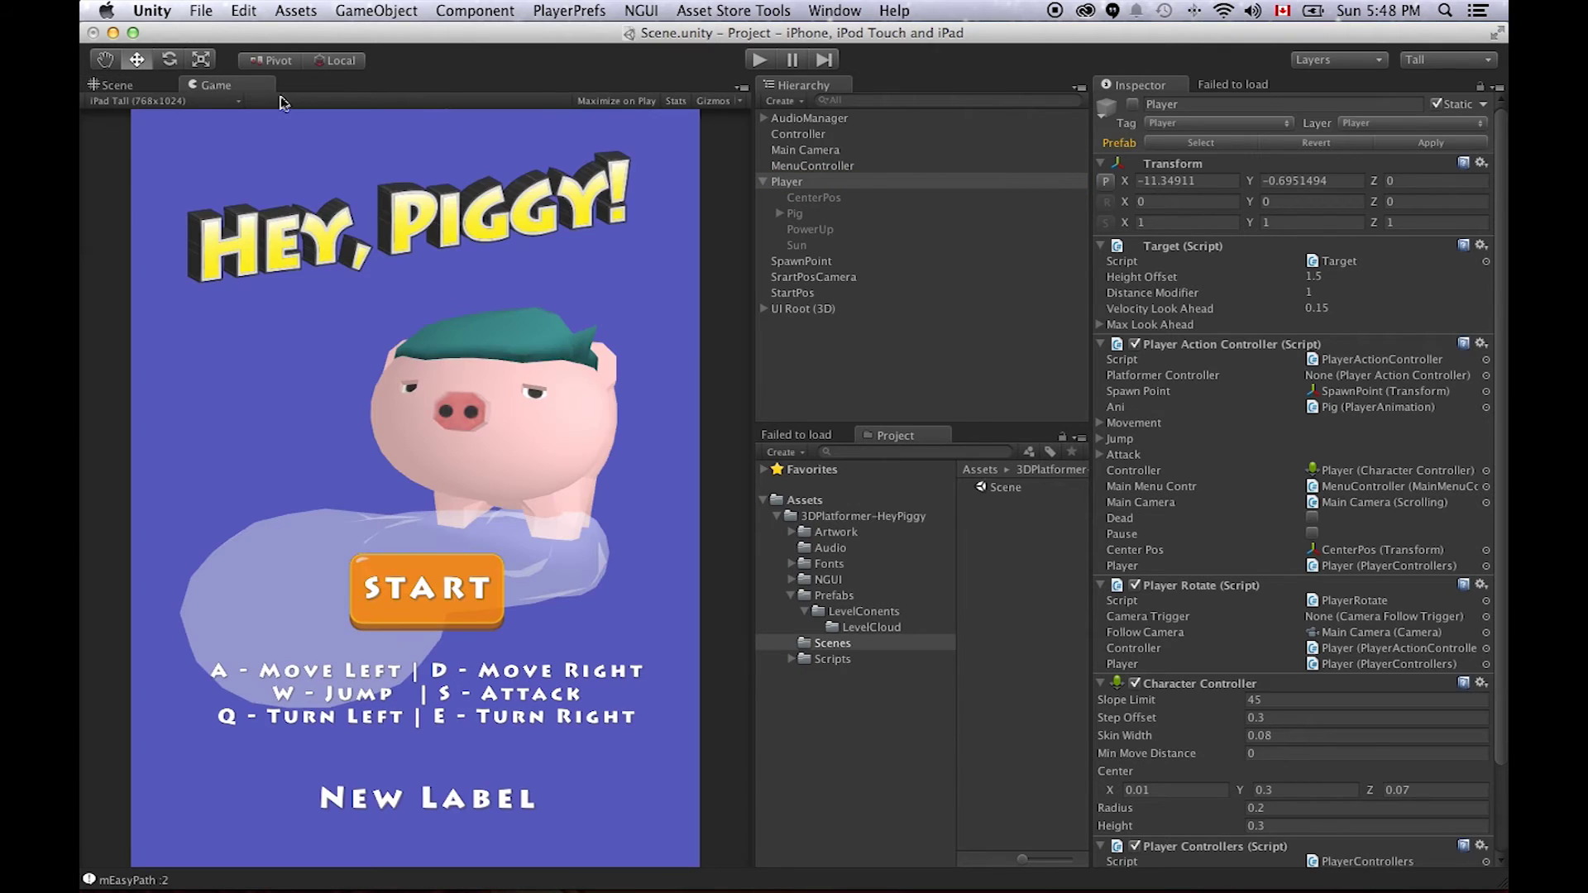
pyautogui.click(789, 117)
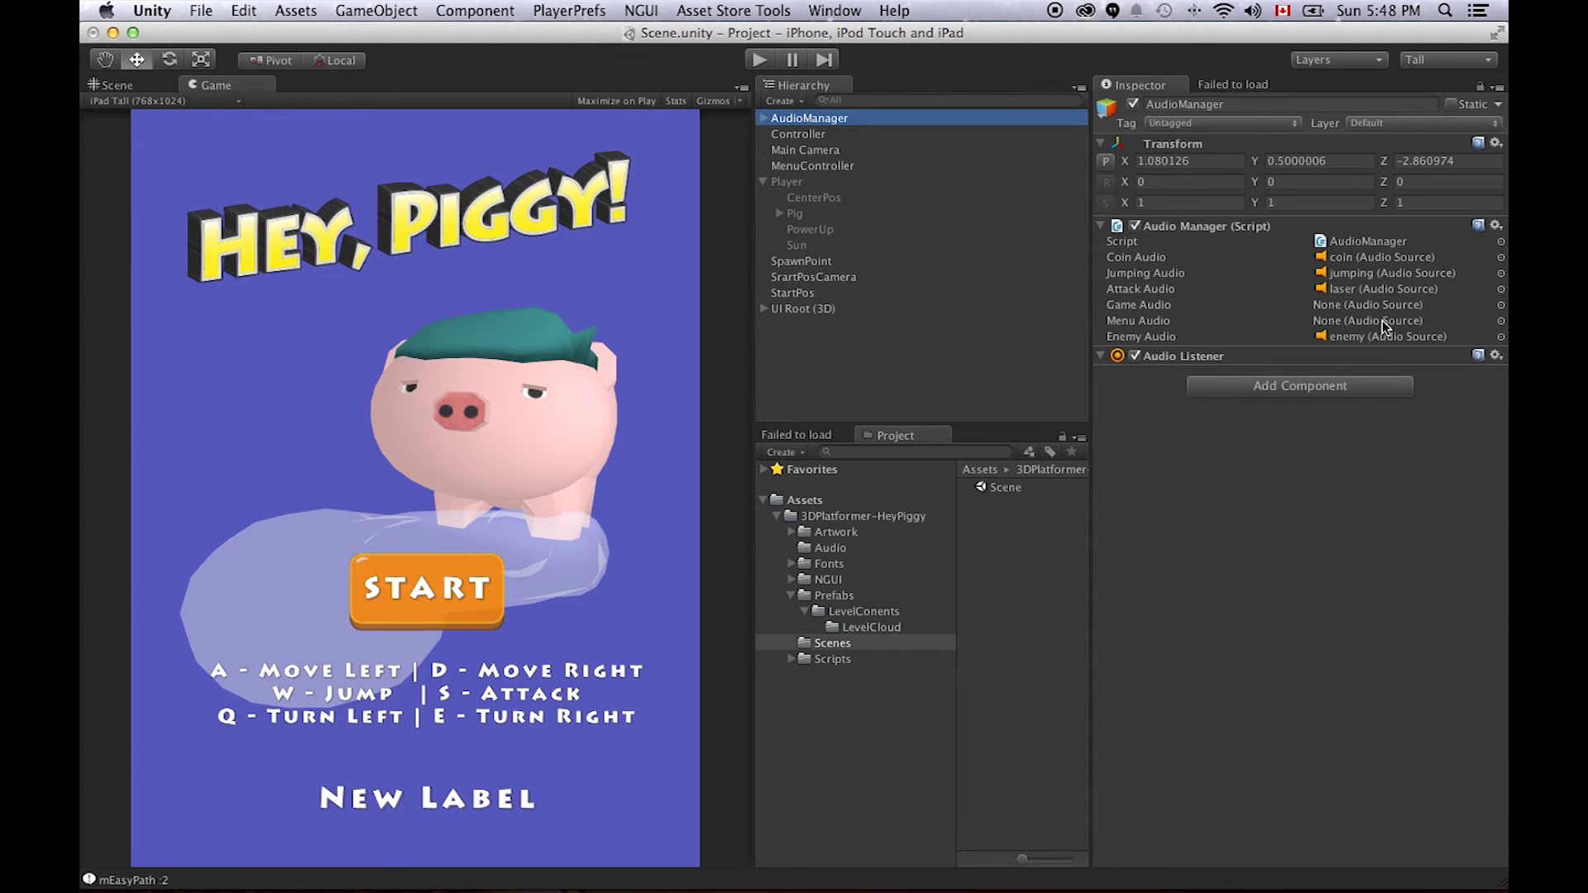
# - Inspect the Controller's Progress Manager and Score Controller settings and ping its LevelCloud level prefab
pyautogui.click(796, 136)
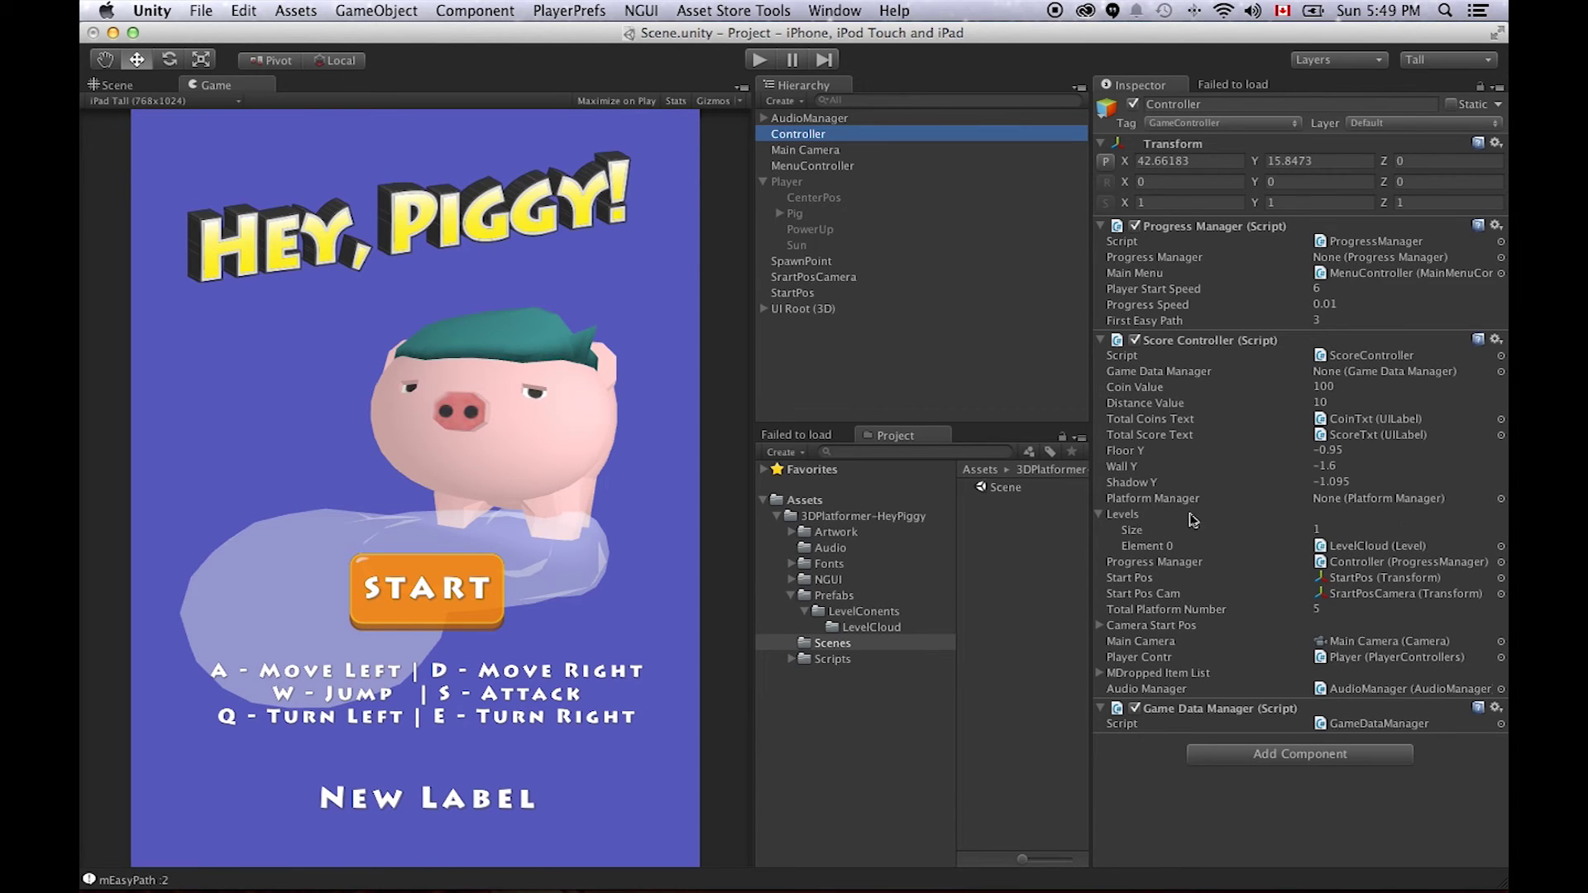
pyautogui.click(1388, 547)
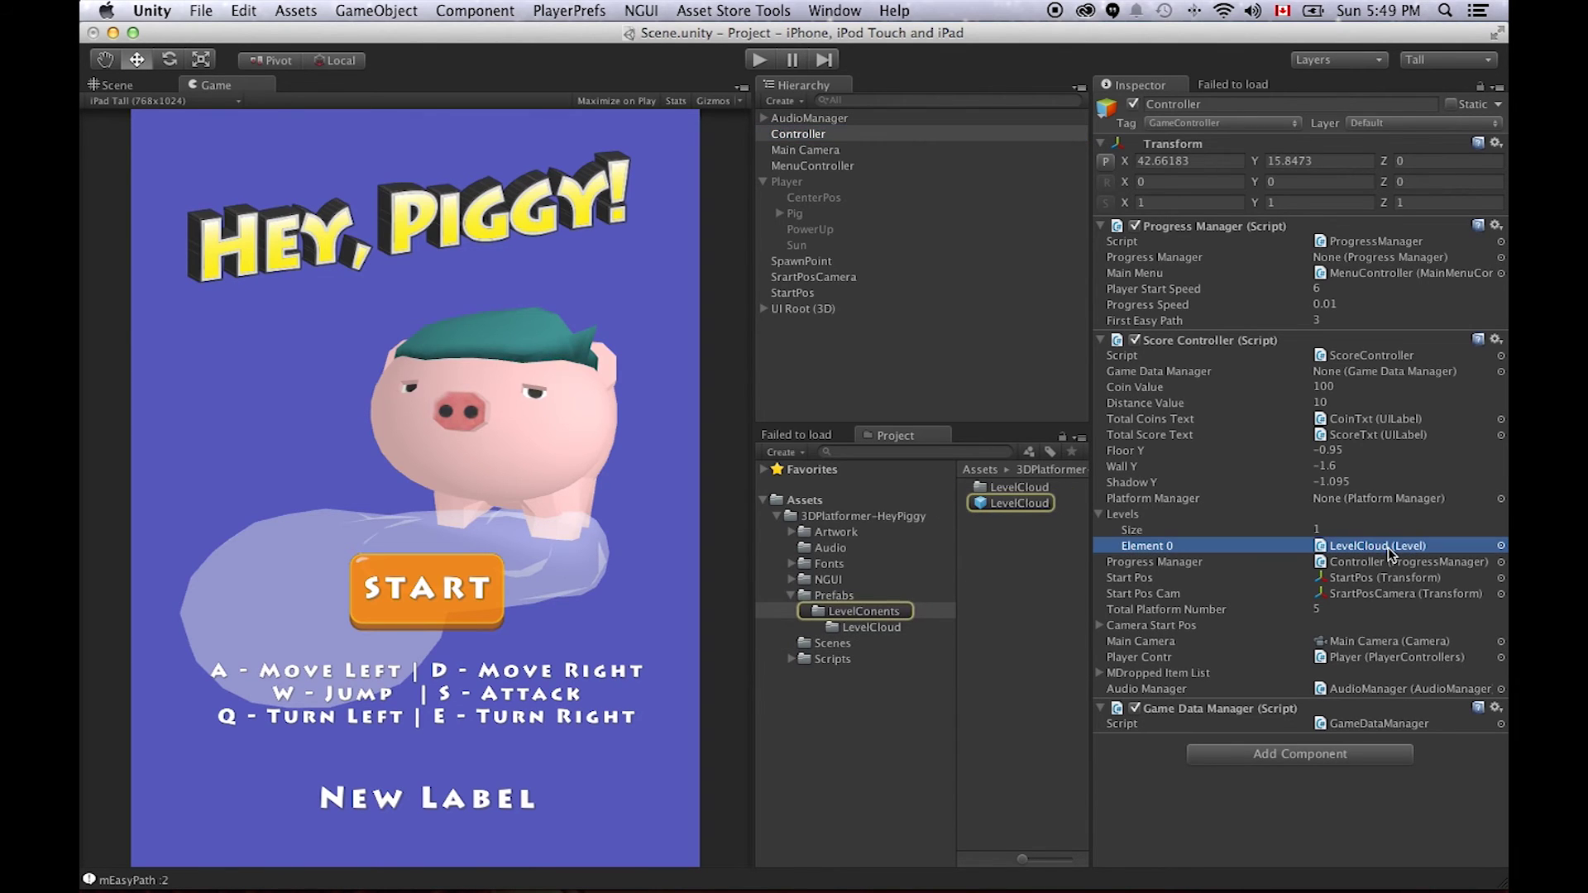
# - Select the LevelCloud prefab to show its cloud path pieces, Gems/Farmer/GemsHigh drops and length 50
pyautogui.click(1024, 504)
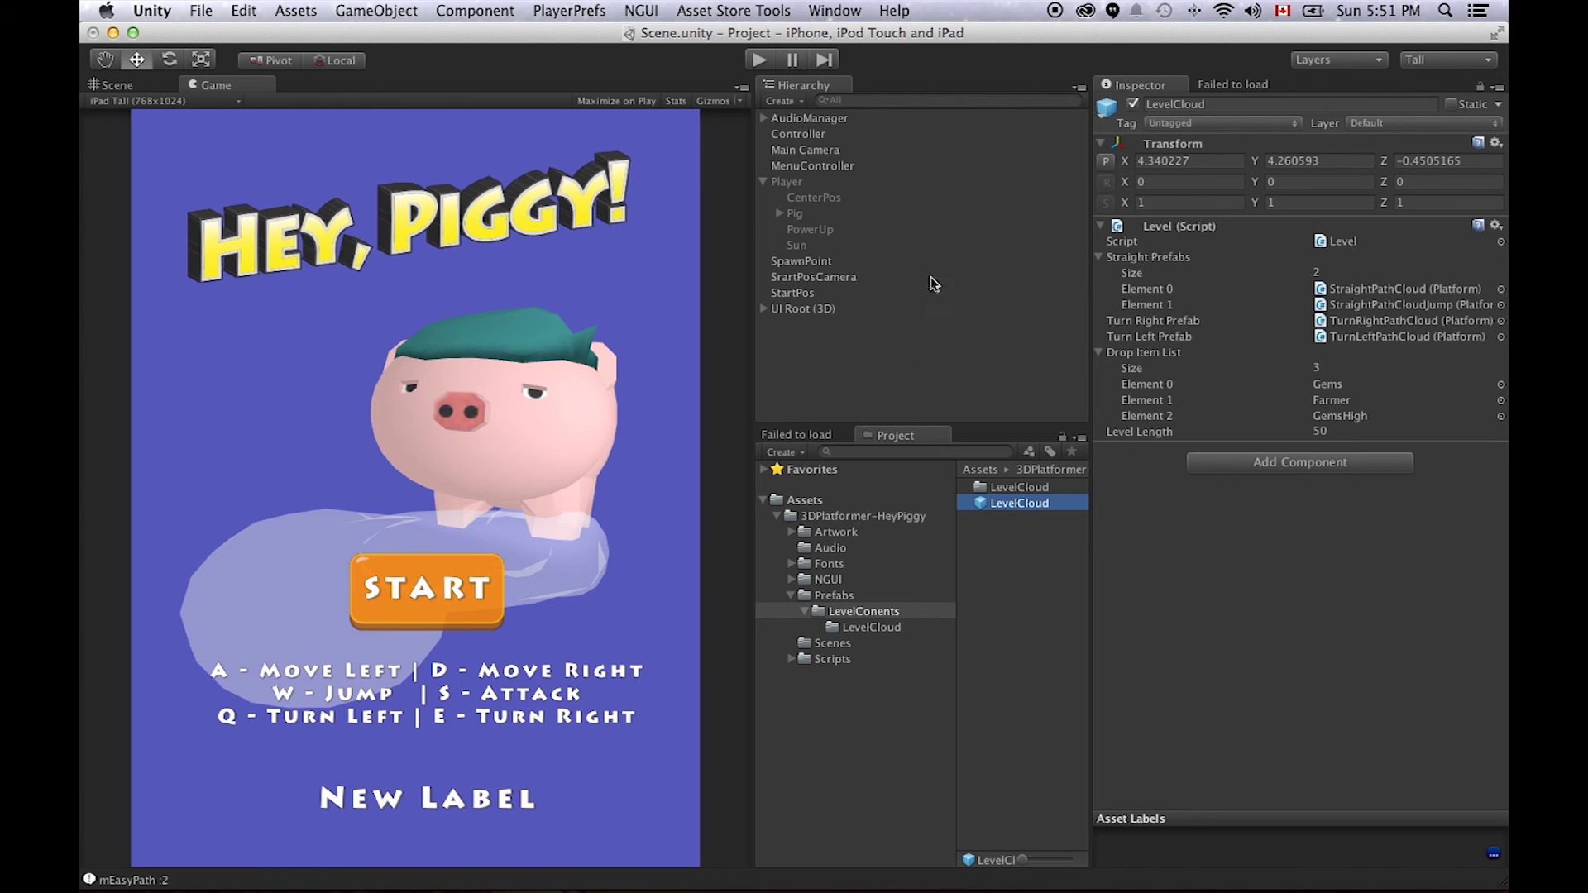
# - Inspect Main Camera and the MenuController's menu links, then expand UI Root (3D)
pyautogui.click(810, 154)
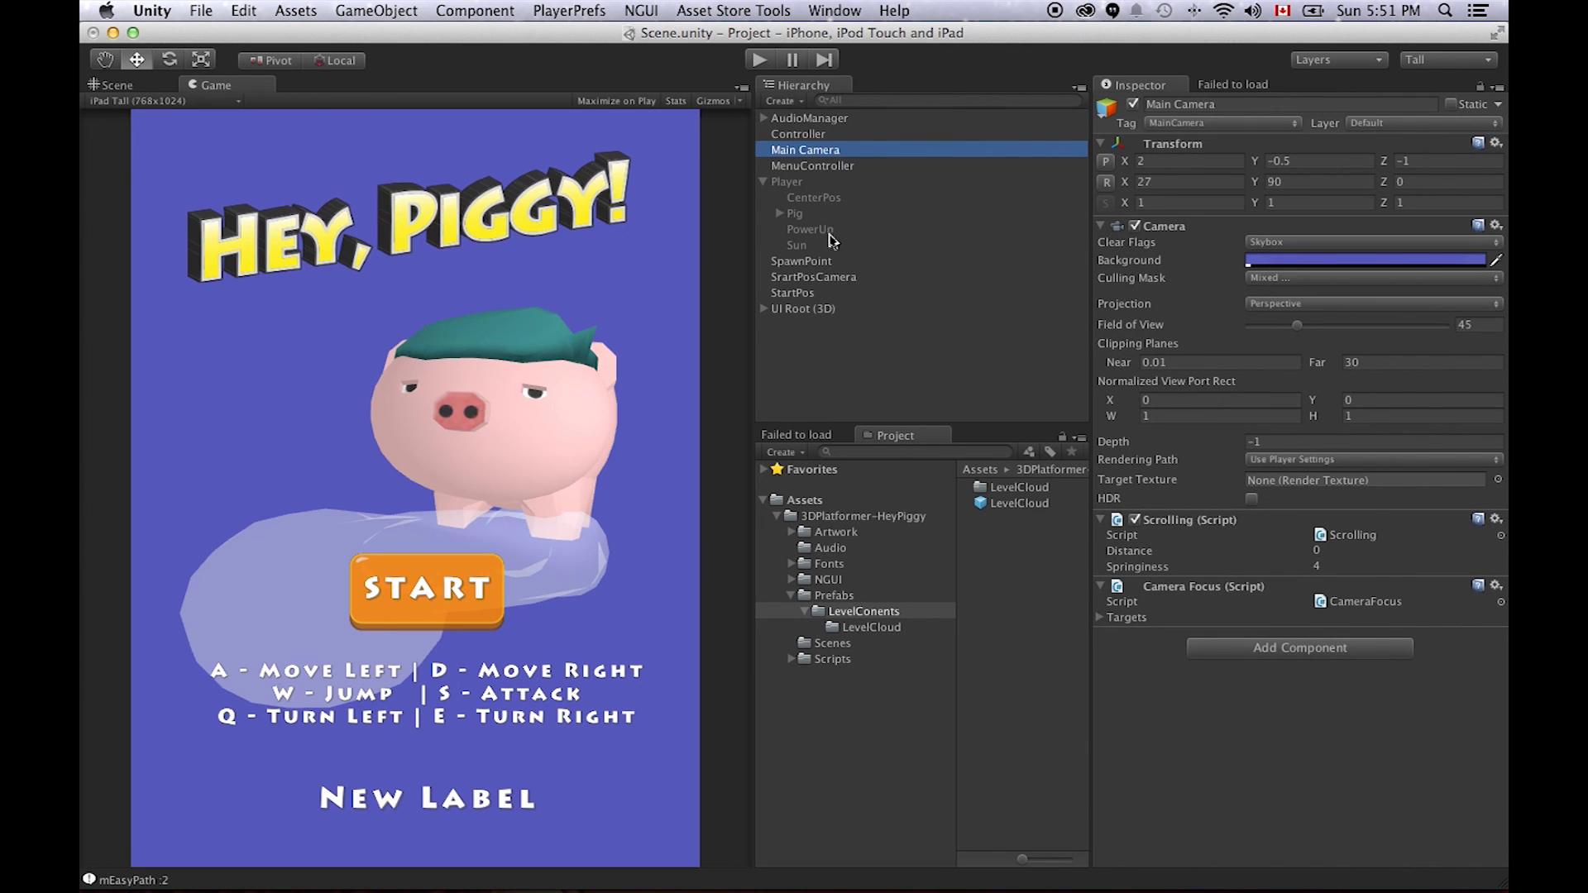
pyautogui.click(815, 167)
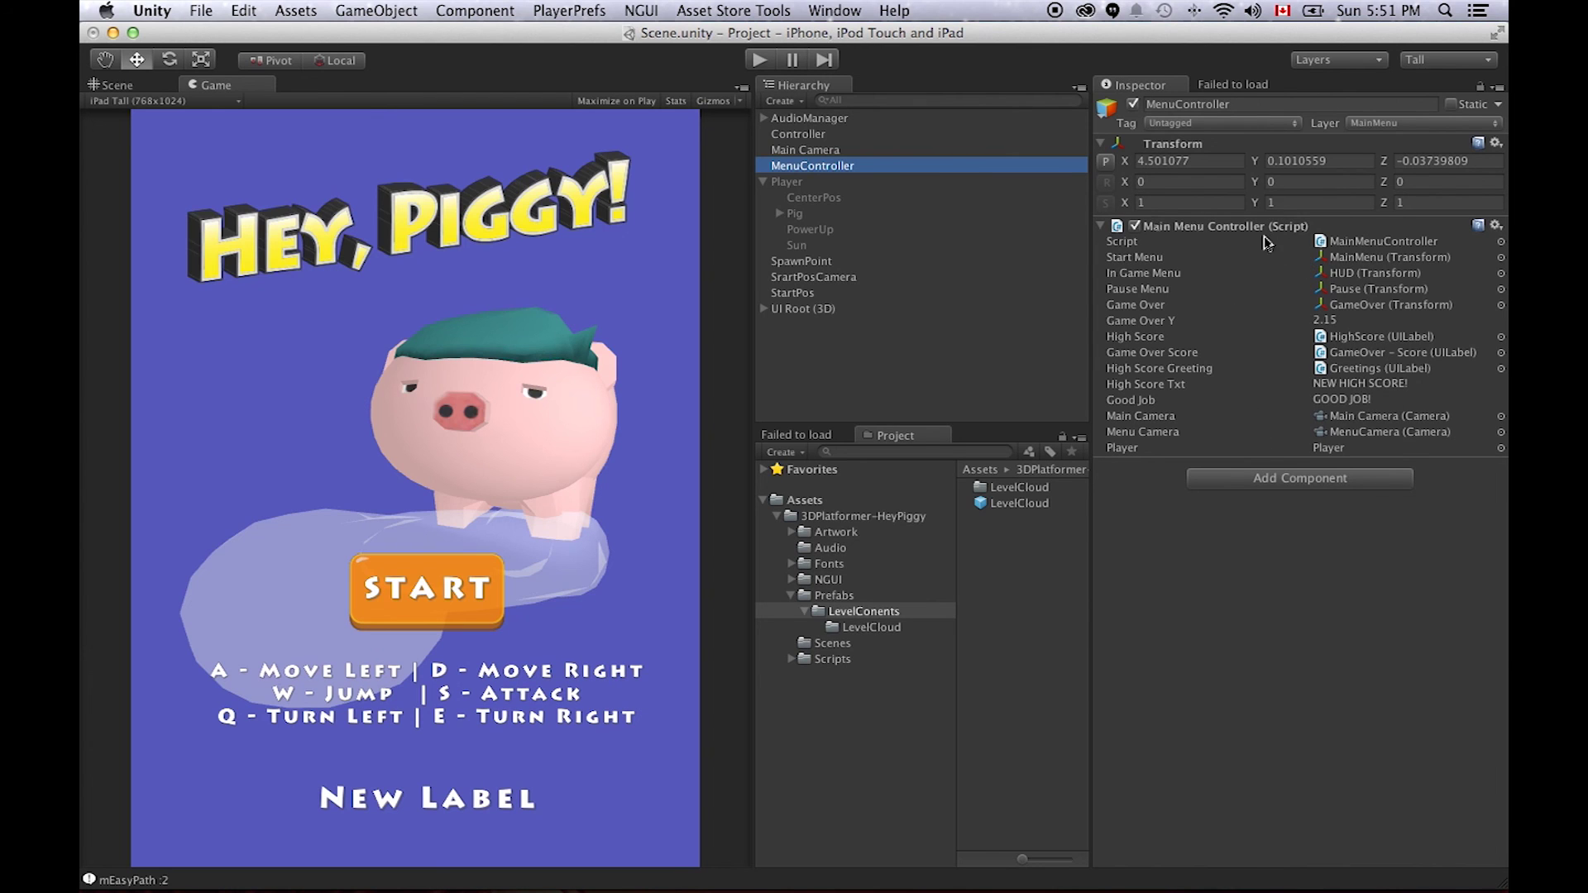
pyautogui.click(763, 308)
pyautogui.scroll(-2, 853, 338)
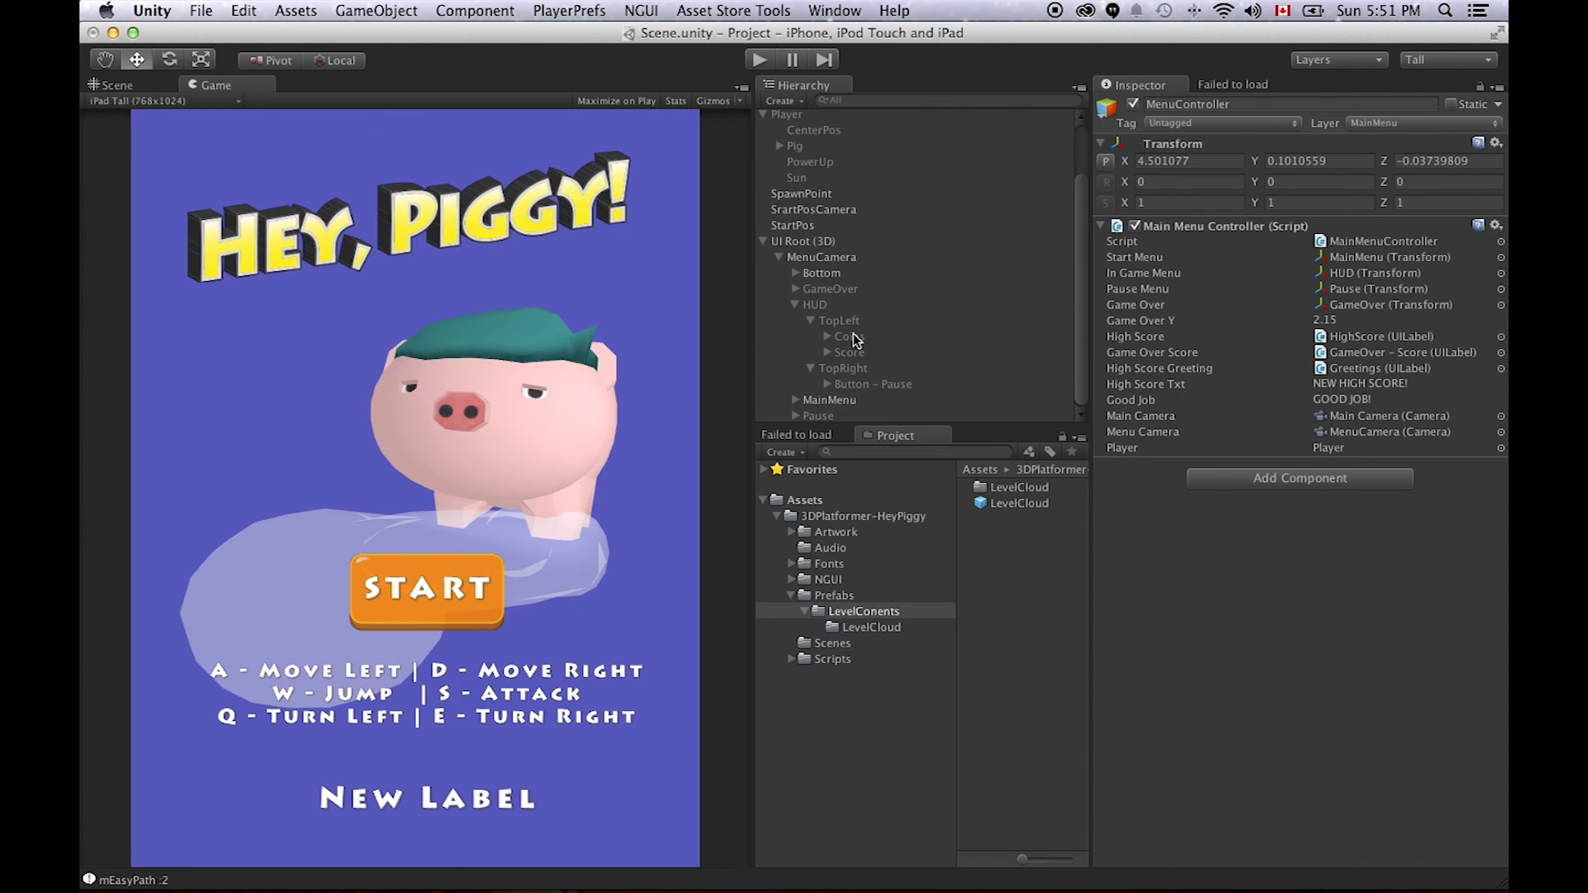
# - Collapse the HUD group, expand the Pause menu's buttons, then collapse Pause again
pyautogui.click(796, 306)
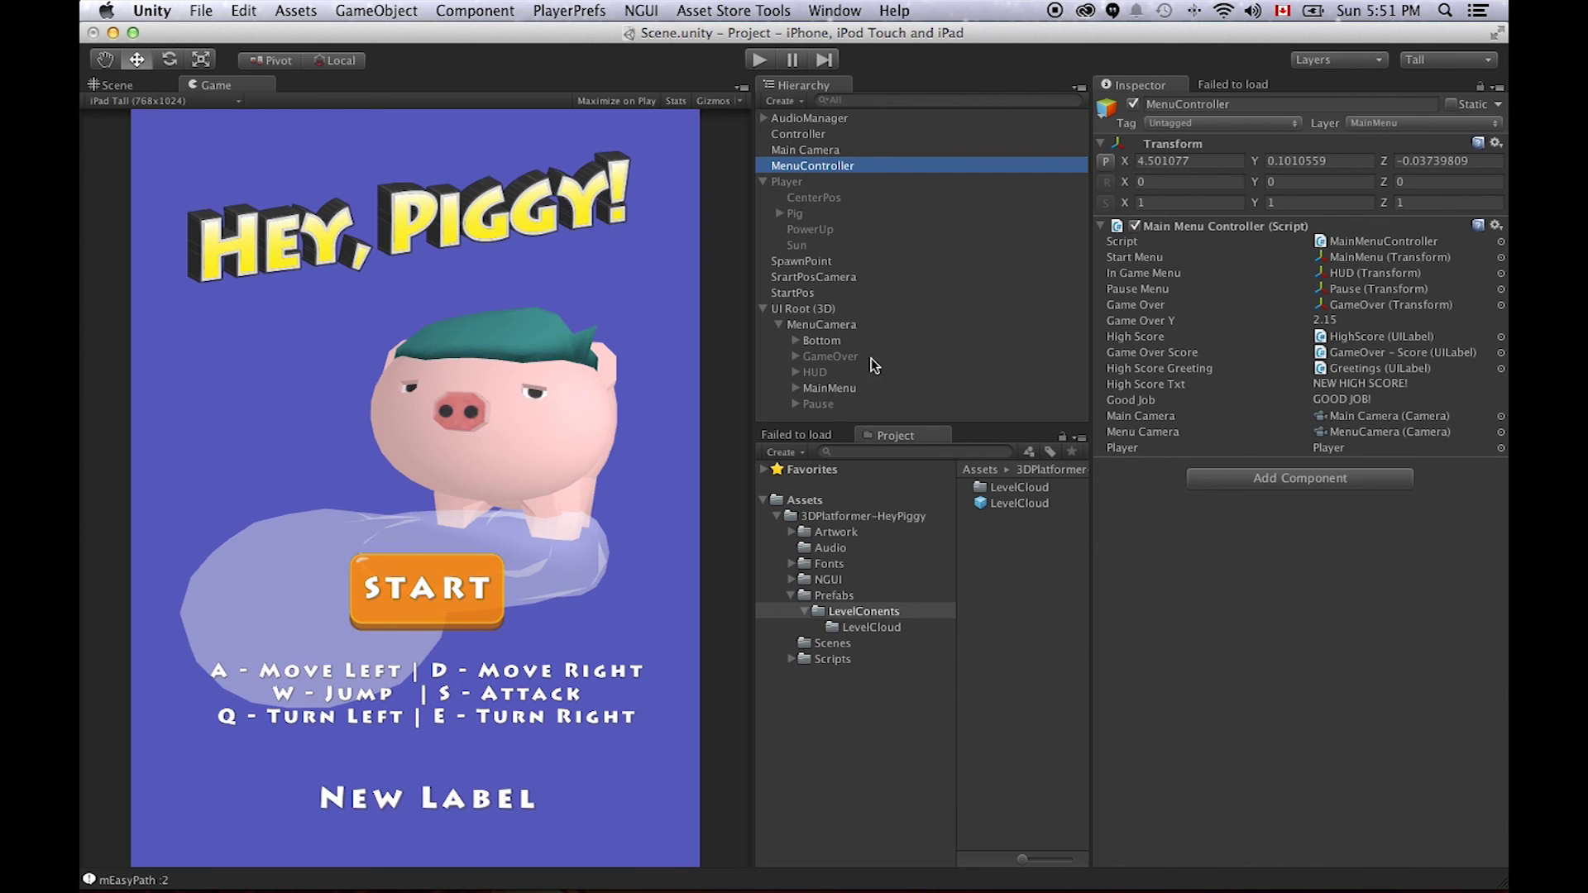
pyautogui.click(796, 404)
pyautogui.scroll(-1, 832, 374)
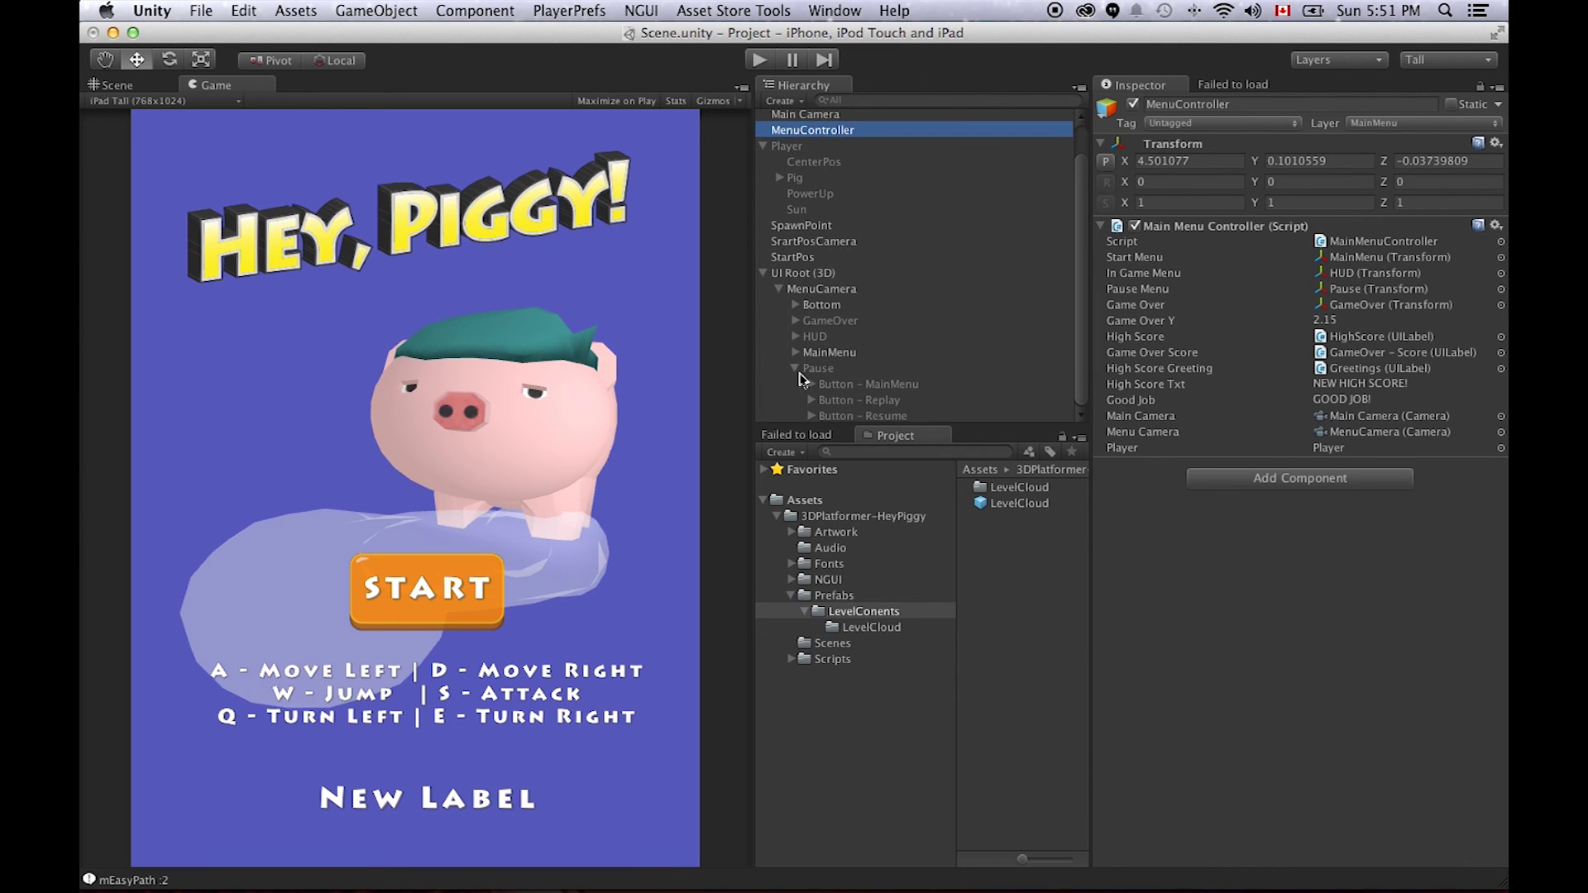
pyautogui.click(796, 368)
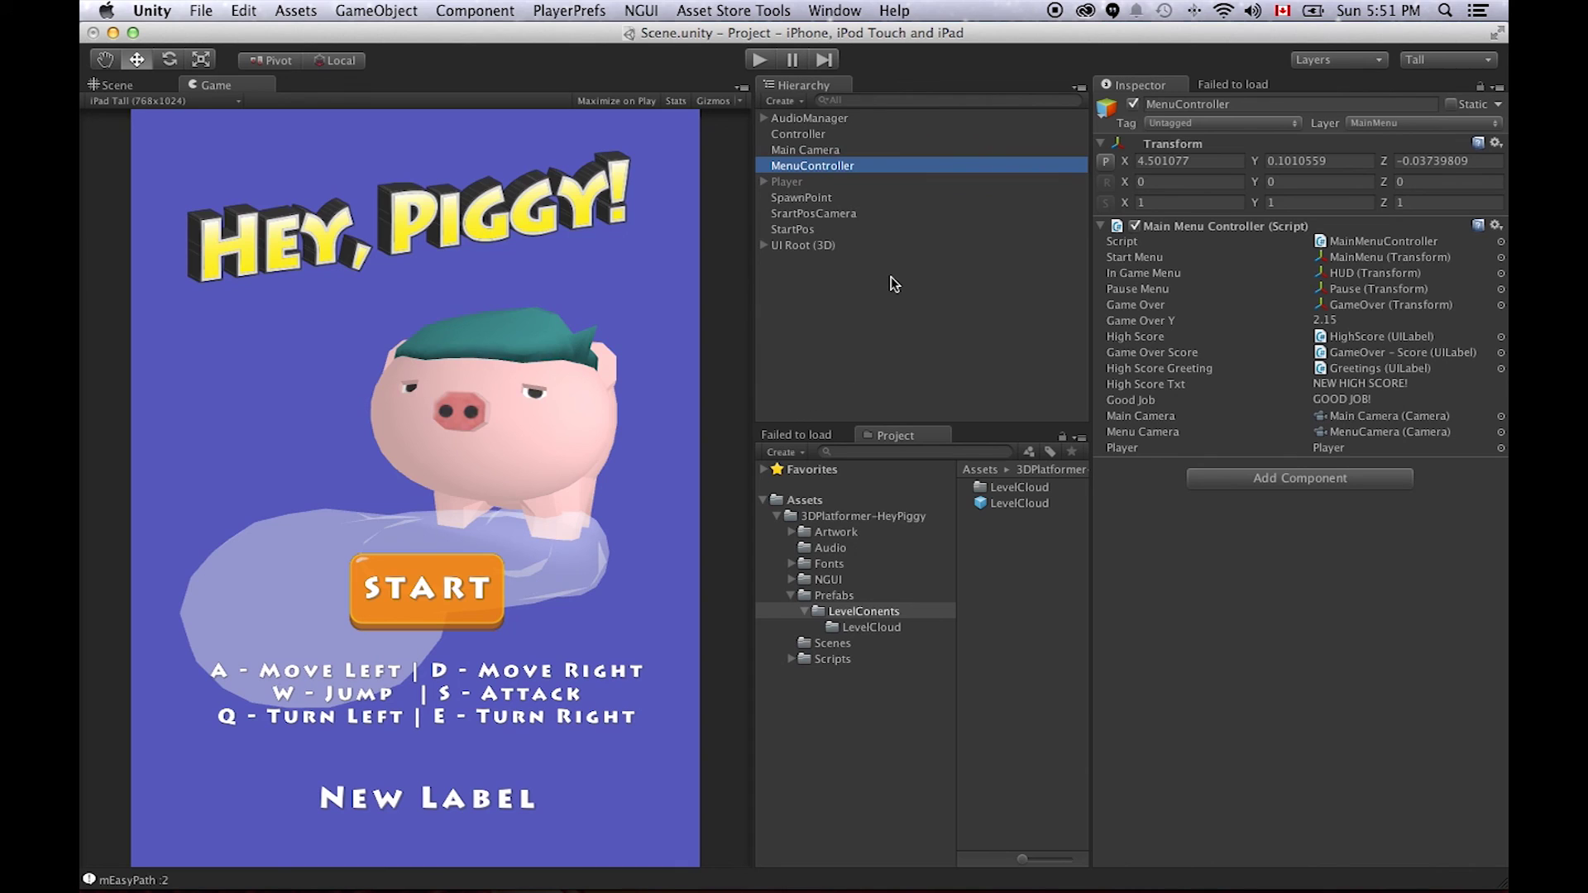